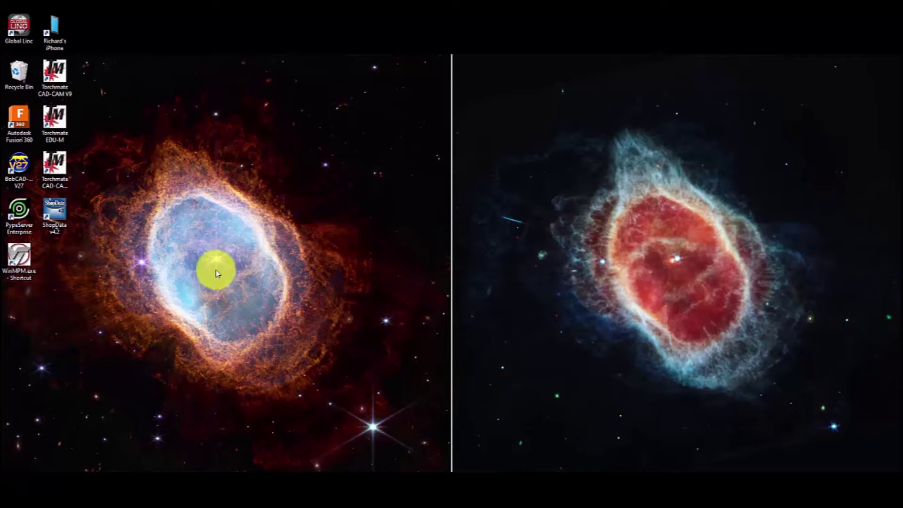
Launch WinMPM 7.17 from its desktop shortcut.
double_click(27, 266)
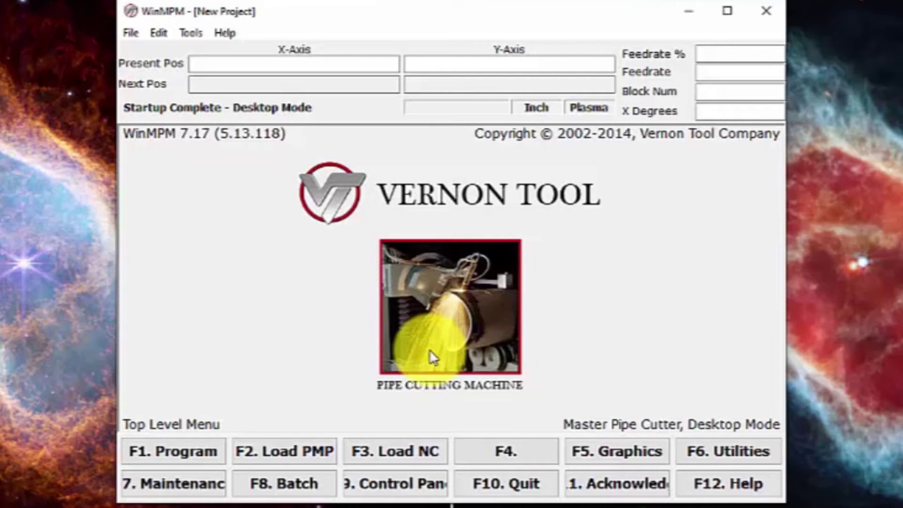
Program a new cut named DEMO as Pipe 6" Schd 40 with a 12 baseline length.
click(188, 452)
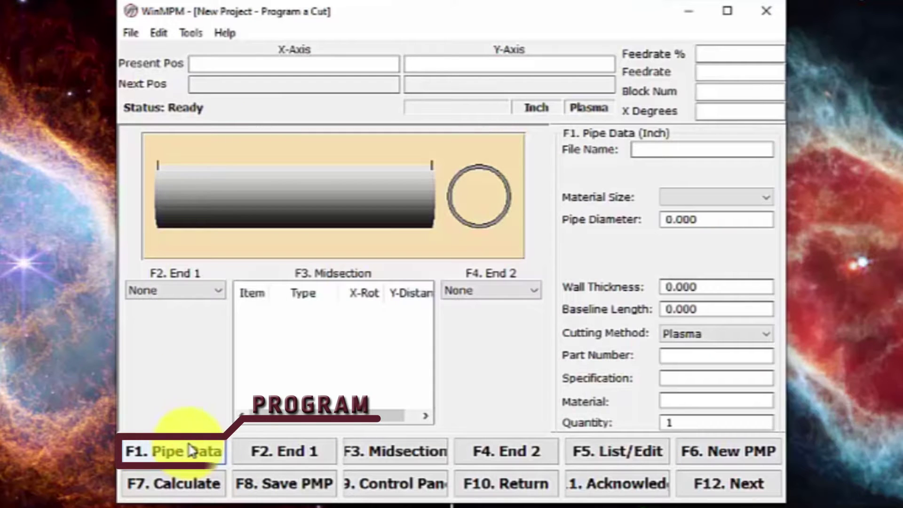
click(663, 150)
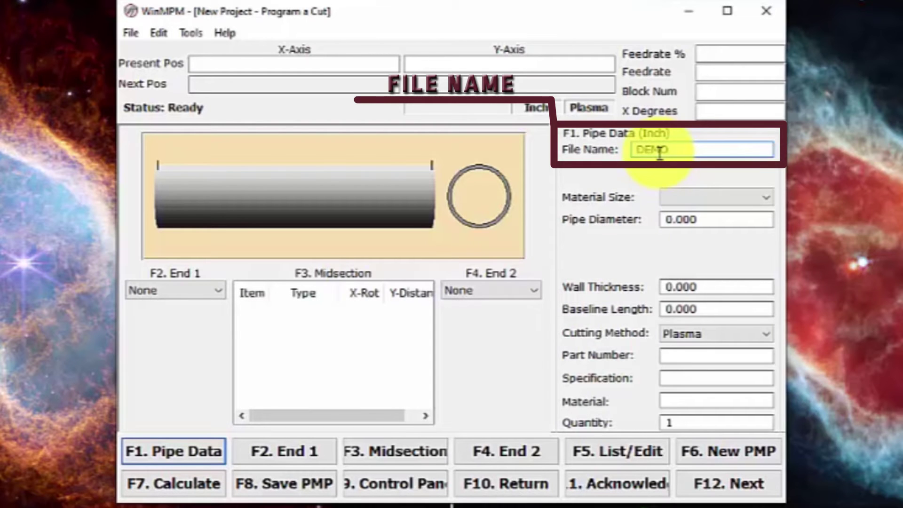
click(765, 202)
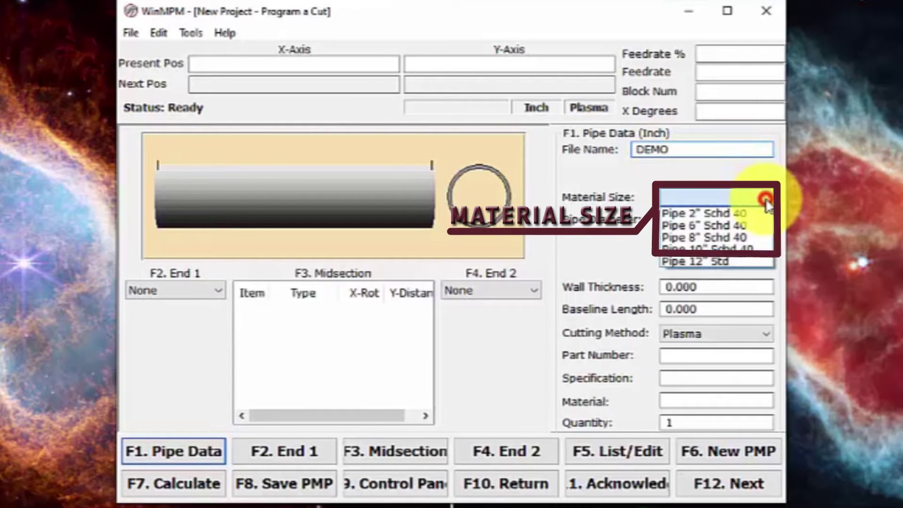
click(744, 230)
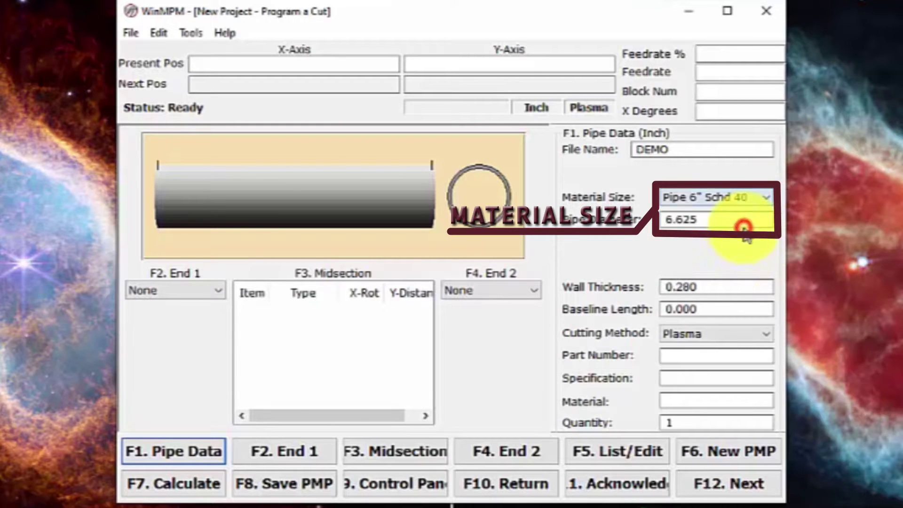
click(706, 310)
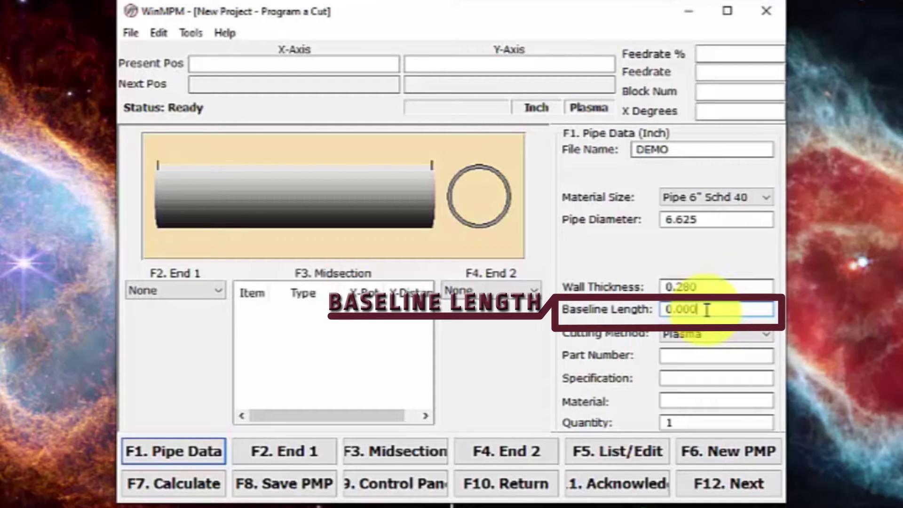
drag(707, 309, 654, 311)
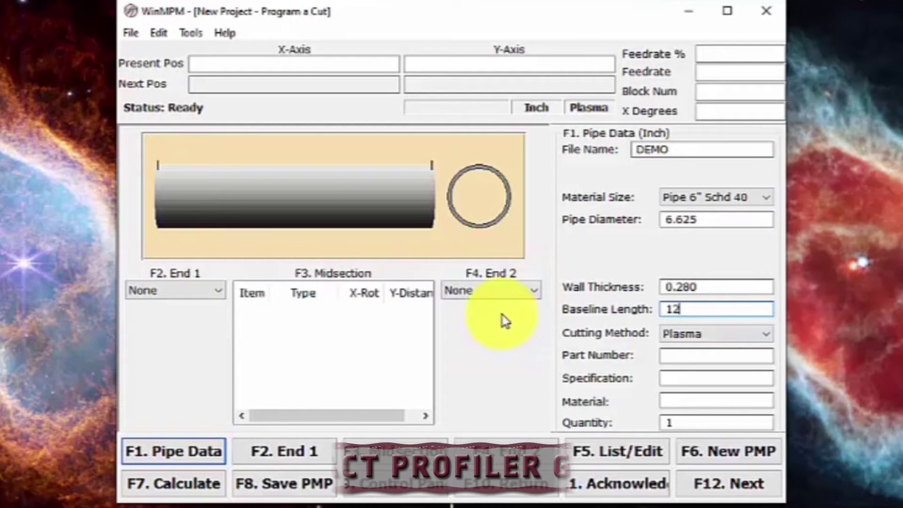
Make End 1 a miter cut with a 45° intersection angle.
click(220, 294)
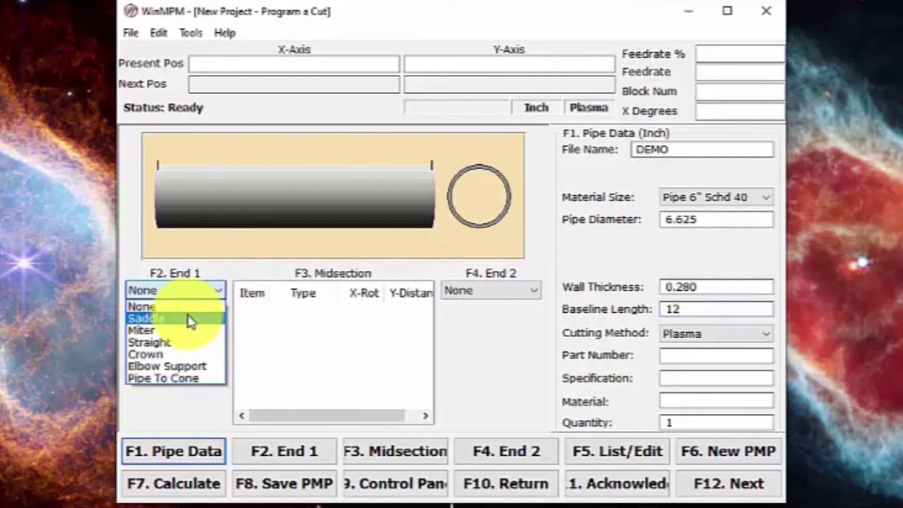
click(188, 332)
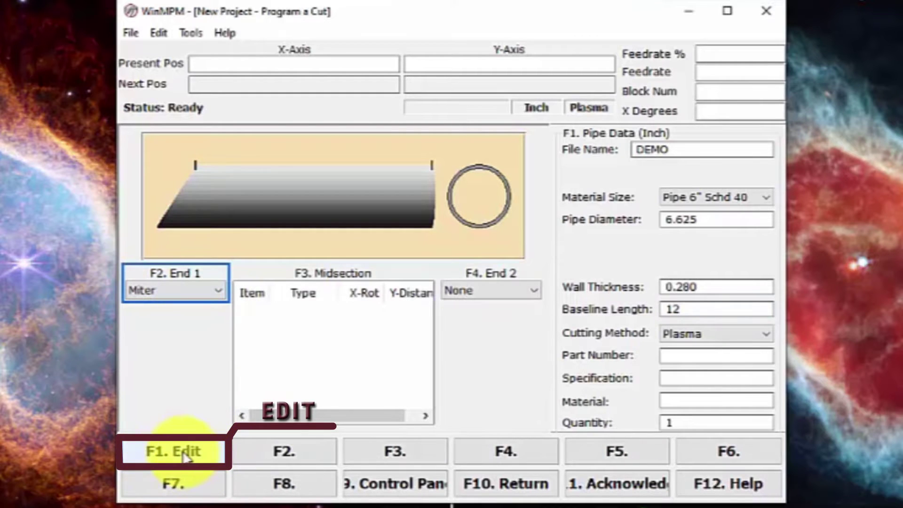
click(198, 454)
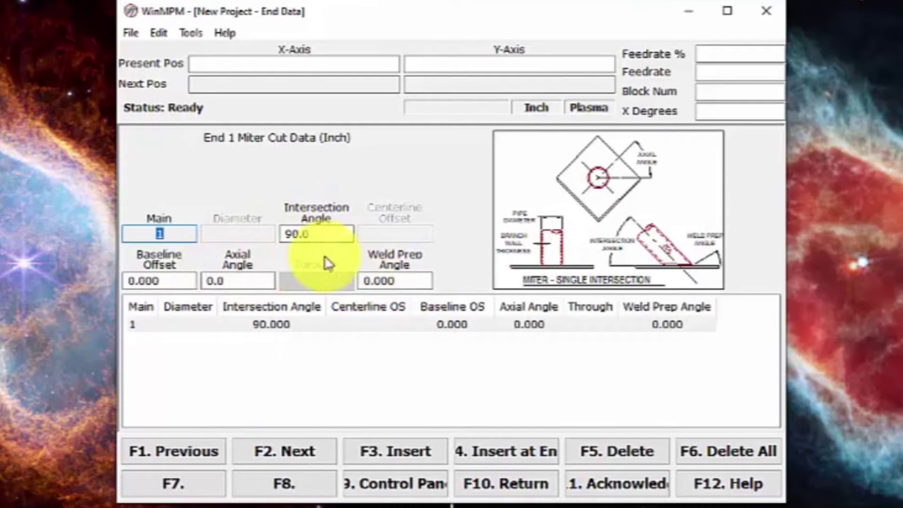
click(318, 234)
text(45)
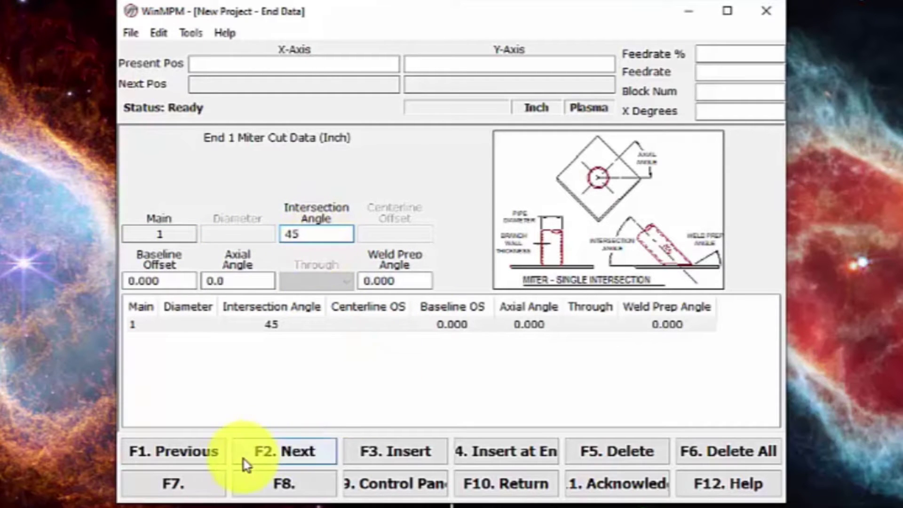
click(510, 484)
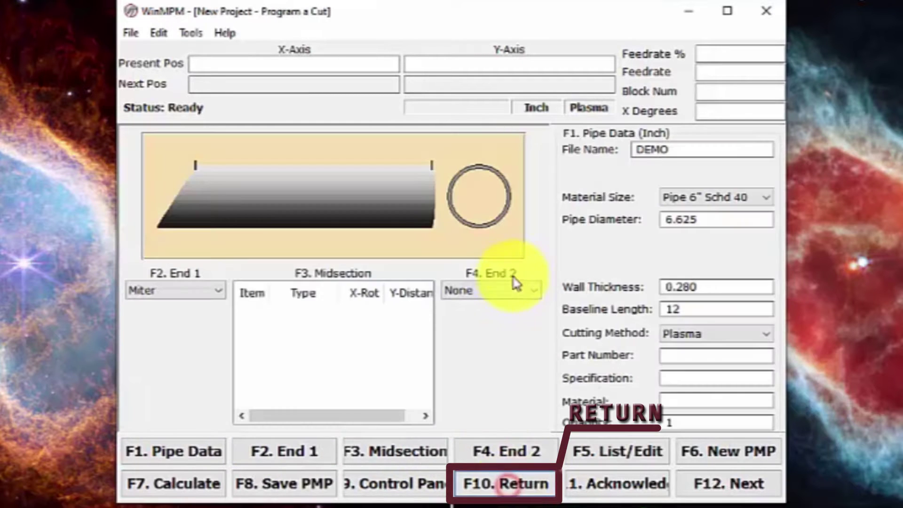
Add a round midsection hole with diameter 2, X-rotation 90 and Y-distance -6.
double_click(335, 339)
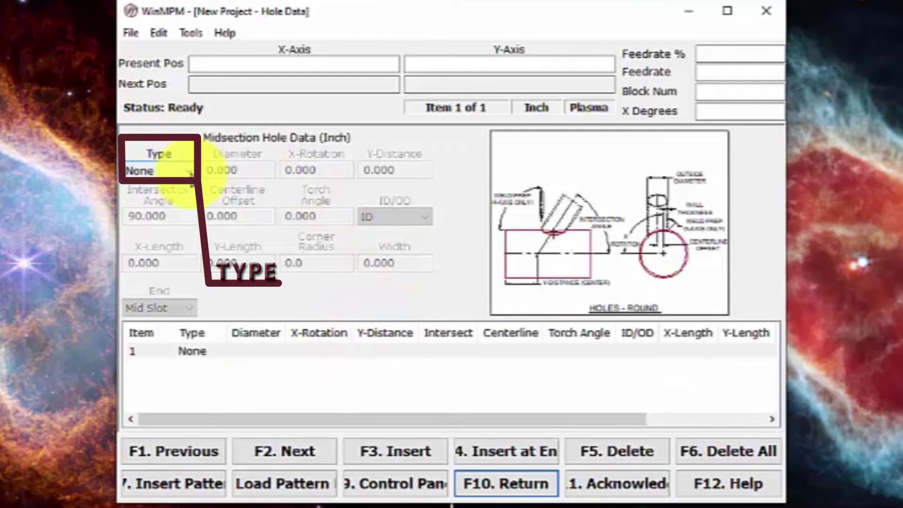
click(189, 172)
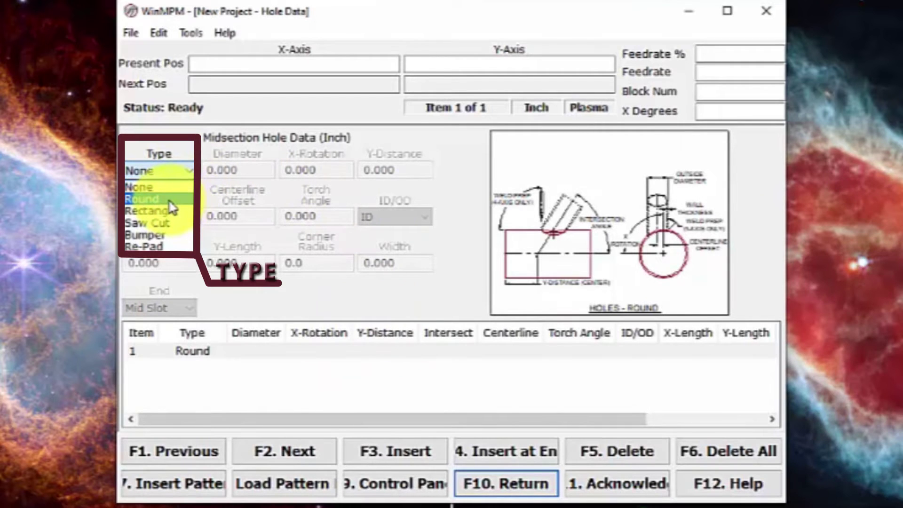
click(169, 202)
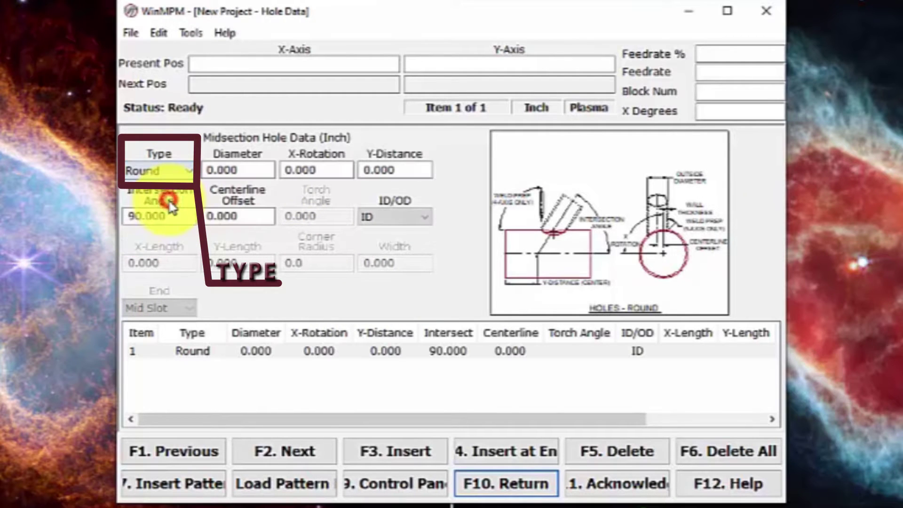
click(251, 168)
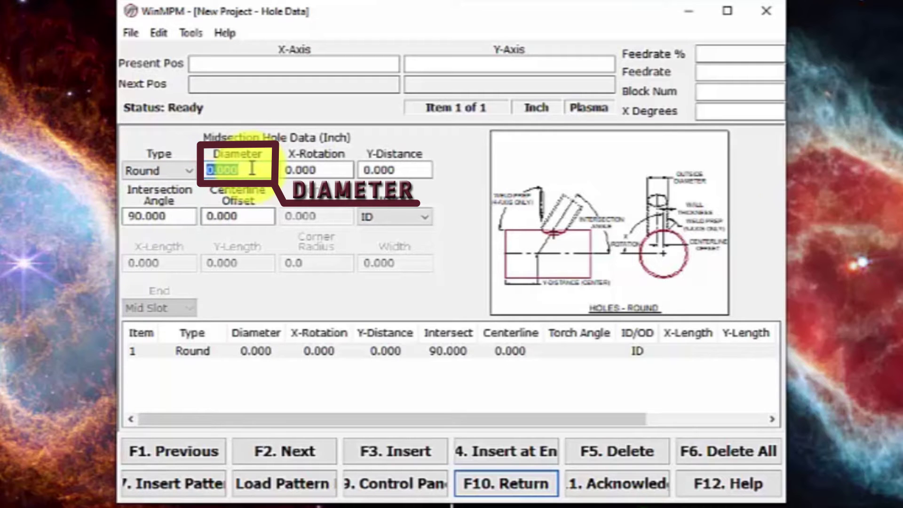
text(2)
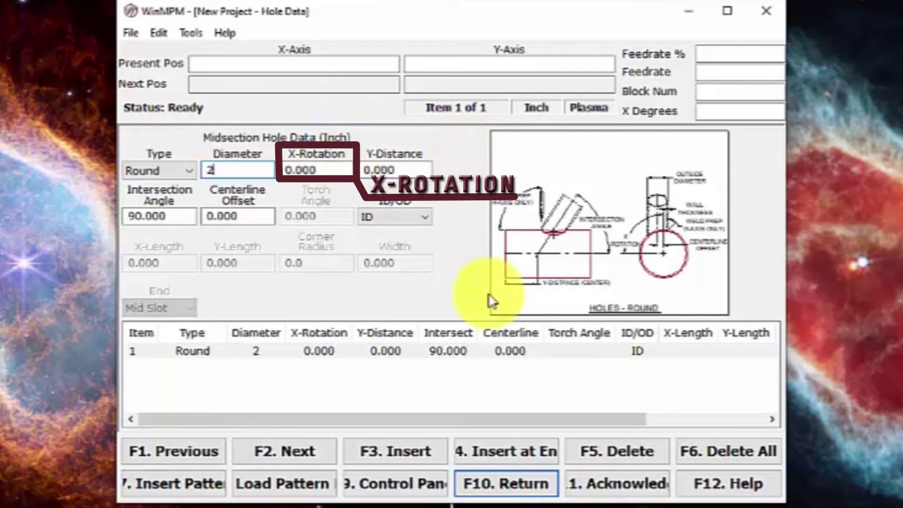
click(329, 167)
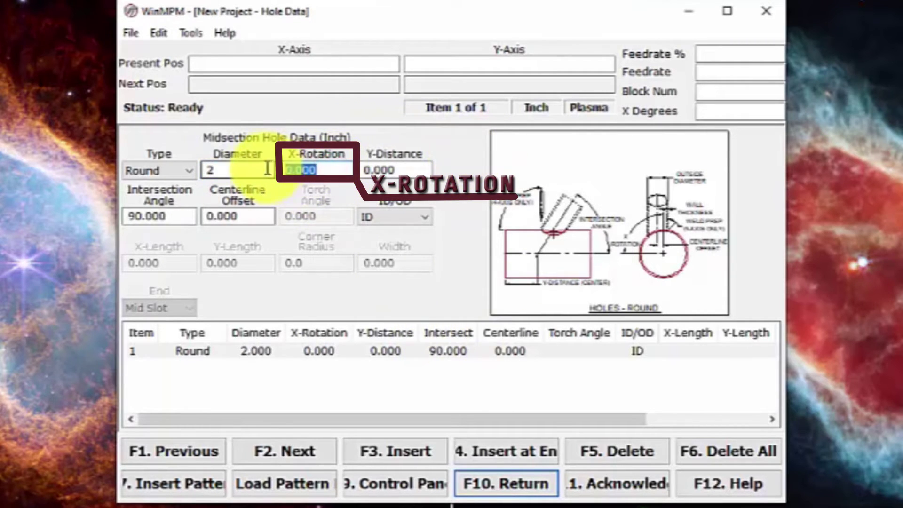
text(90)
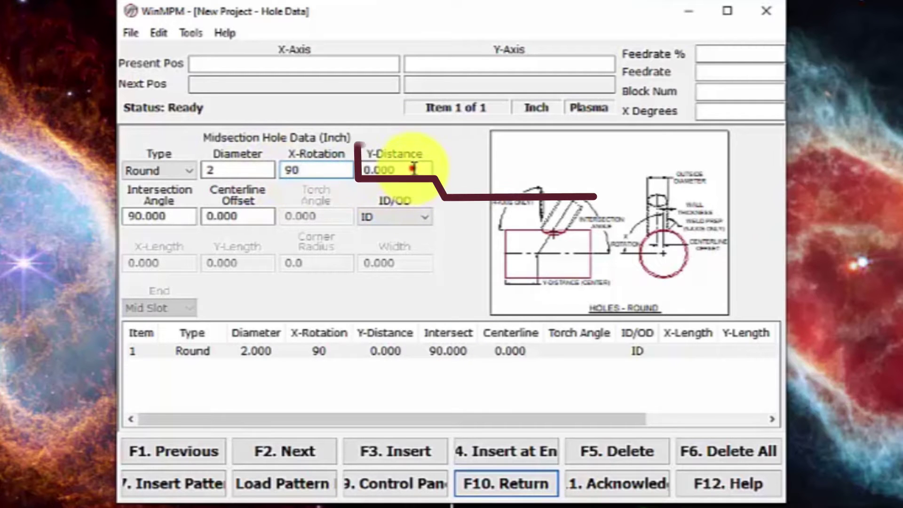
click(414, 171)
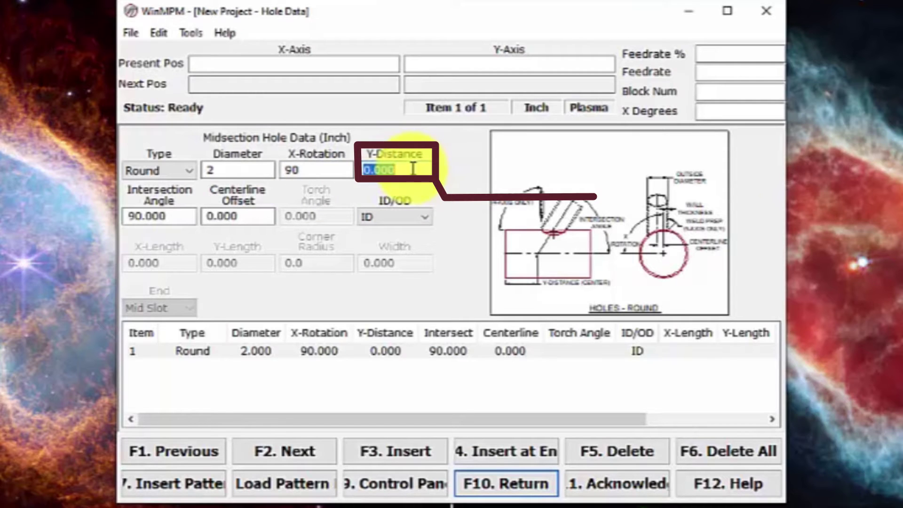
text(-6)
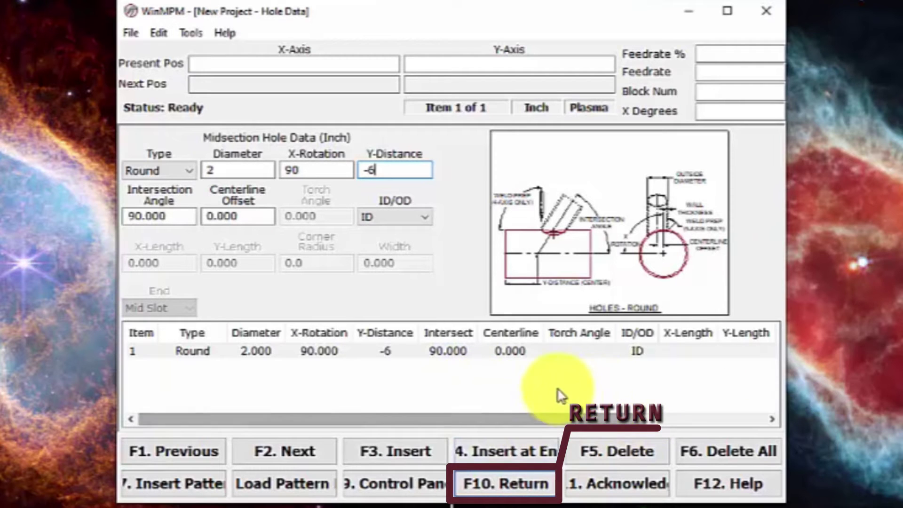
click(526, 488)
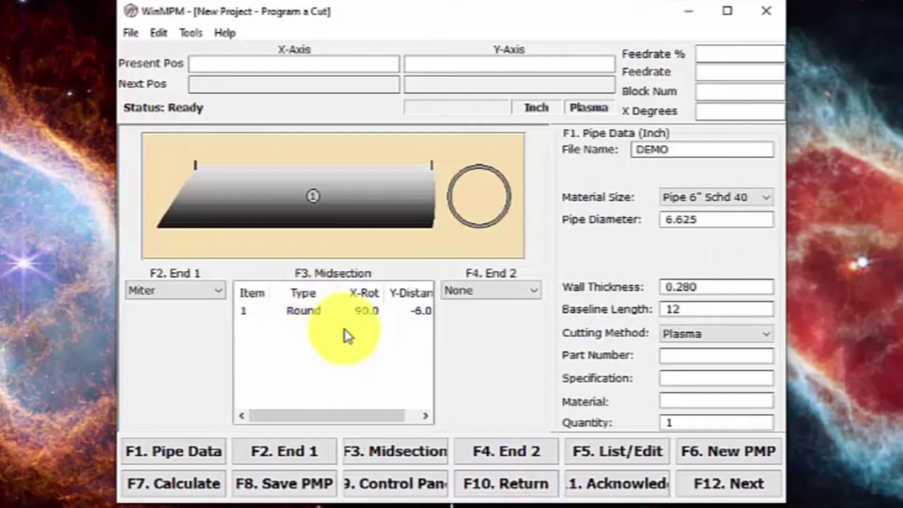
Make End 2 a straight cut and calculate the DEMO cut to generate data files.
click(536, 292)
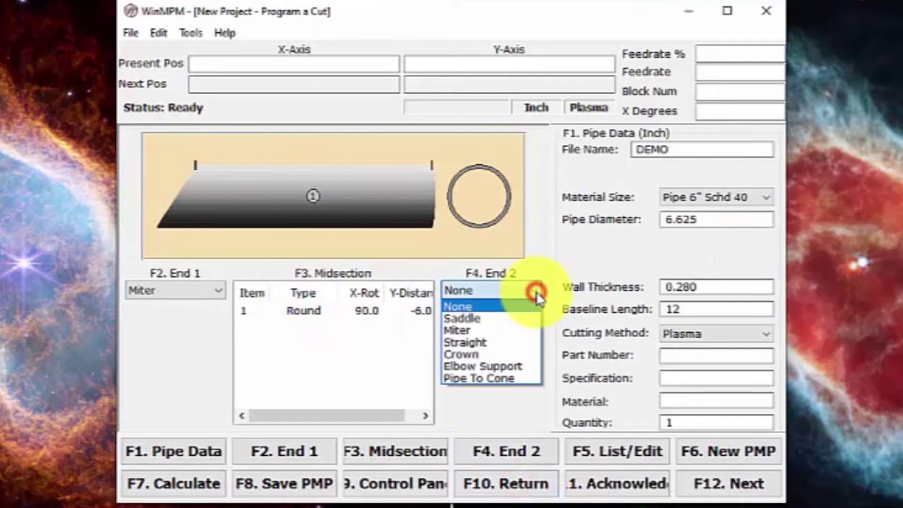
click(471, 343)
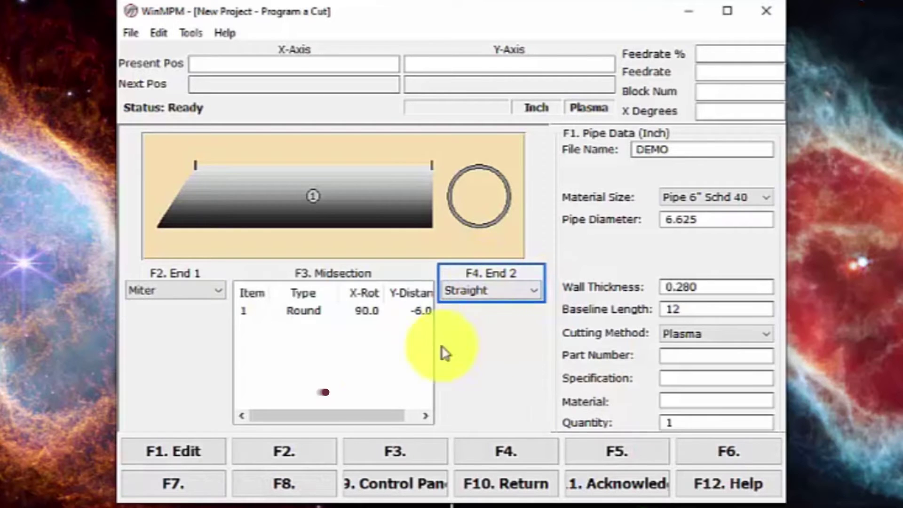
click(174, 456)
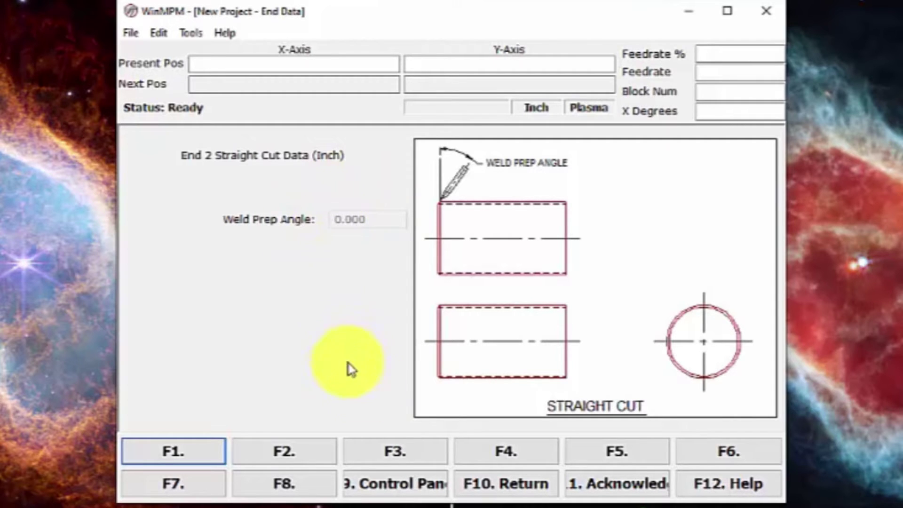
click(516, 491)
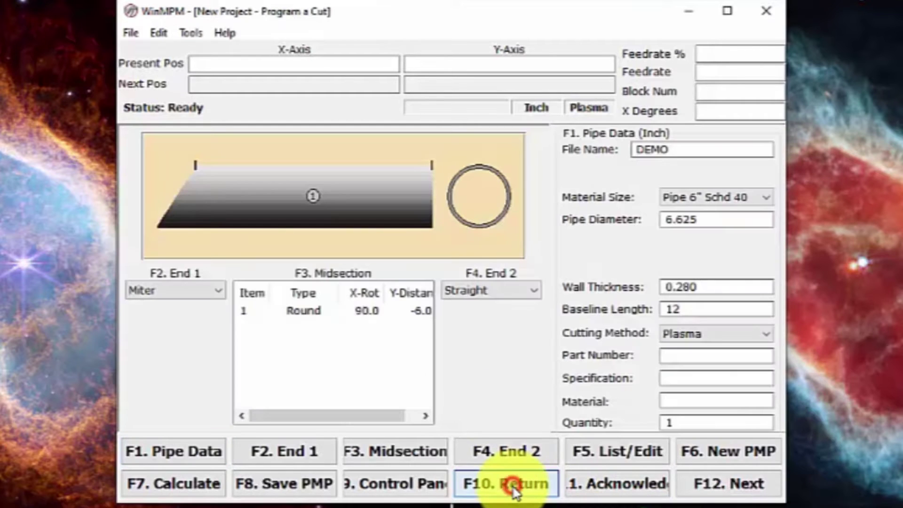
click(190, 488)
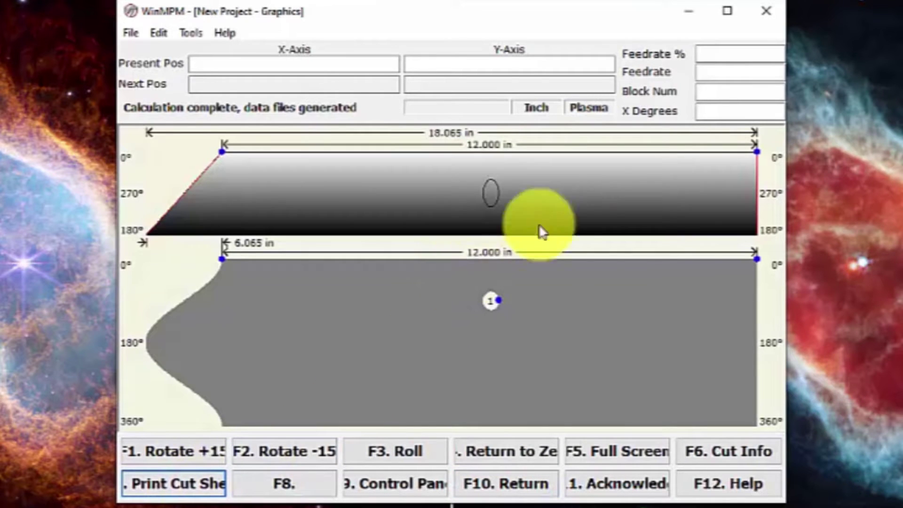
scroll(503, 193, up, 8)
scroll(503, 193, down, 9)
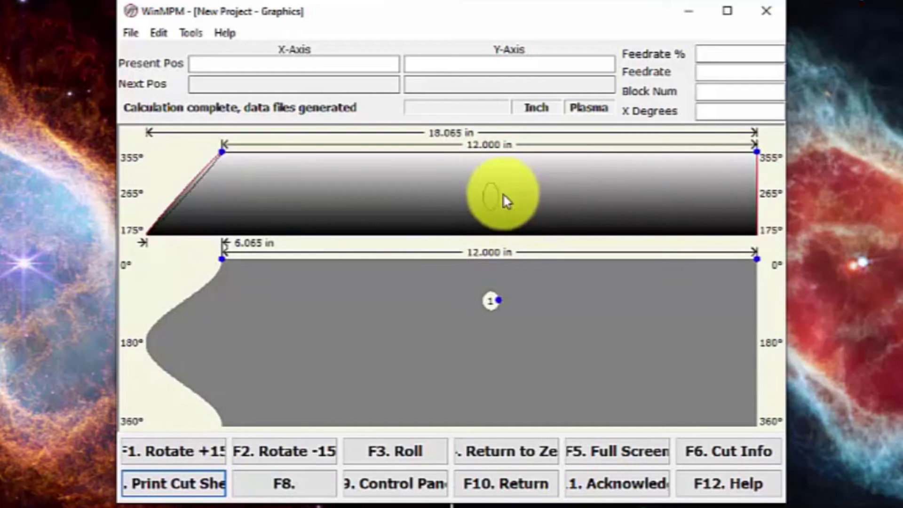
scroll(487, 216, down, 10)
scroll(487, 215, up, 9)
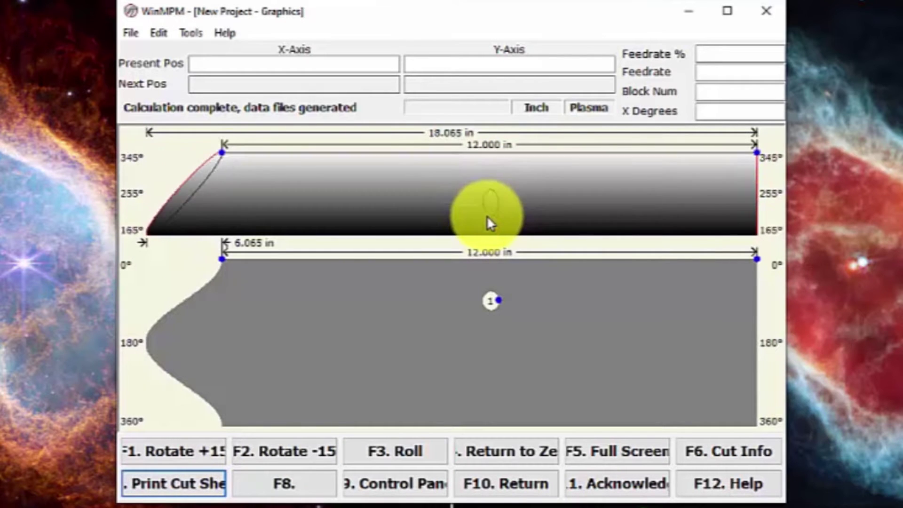
scroll(486, 216, up, 4)
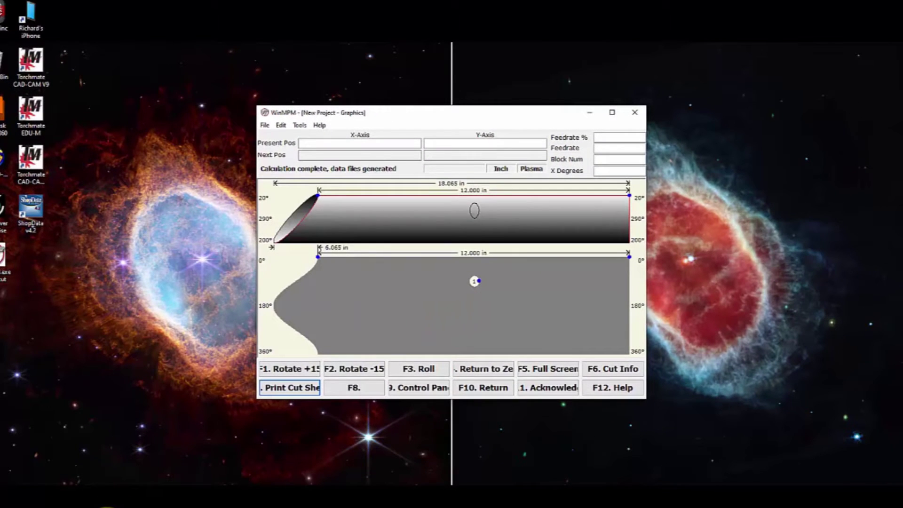
key(super+e)
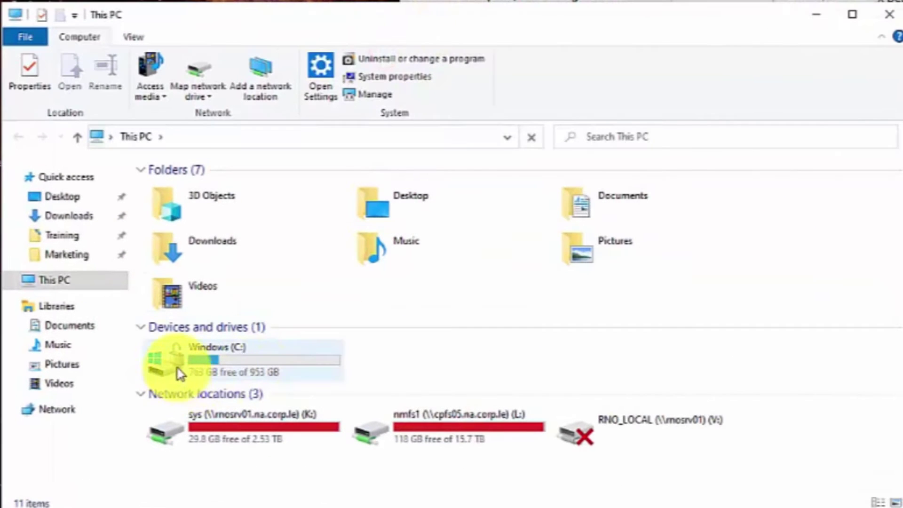
Browse the C:\ControllerData\Jobs folder, then return to the C: drive.
double_click(180, 373)
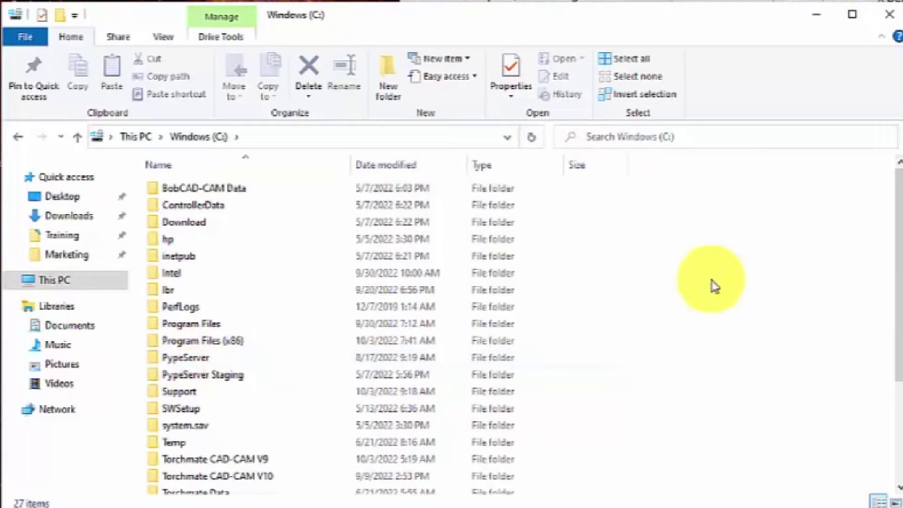
double_click(225, 208)
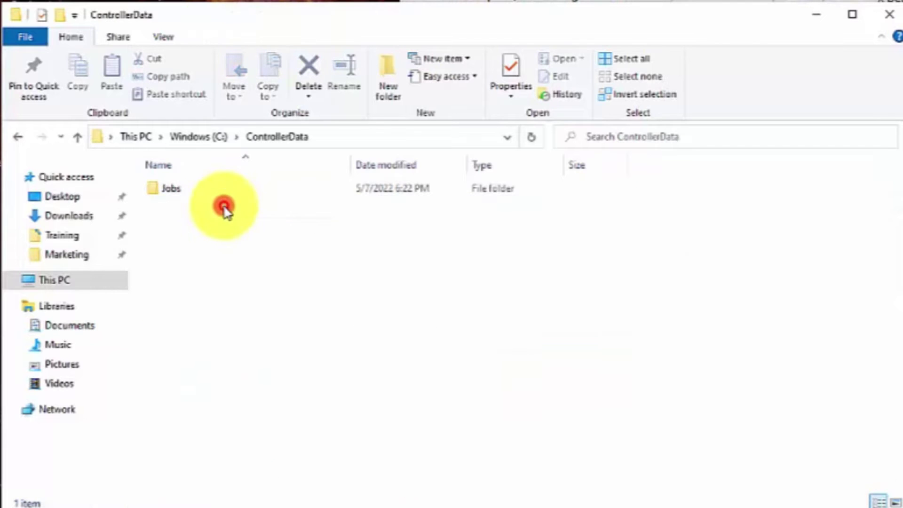
double_click(199, 190)
key(BackSpace)
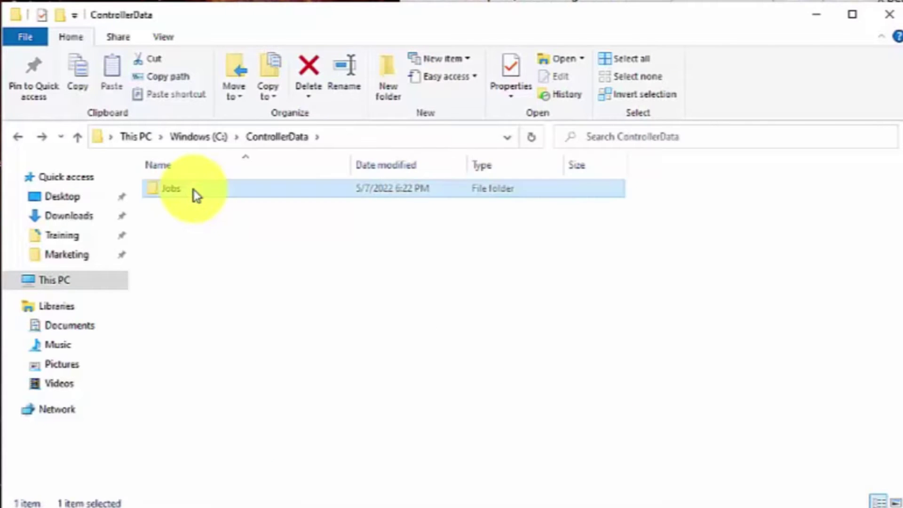
key(BackSpace)
Confirm DEMO.gm is in C:\WinMPM\Torchmate VMD Jobs, then close File Explorer.
scroll(254, 273, down, 3)
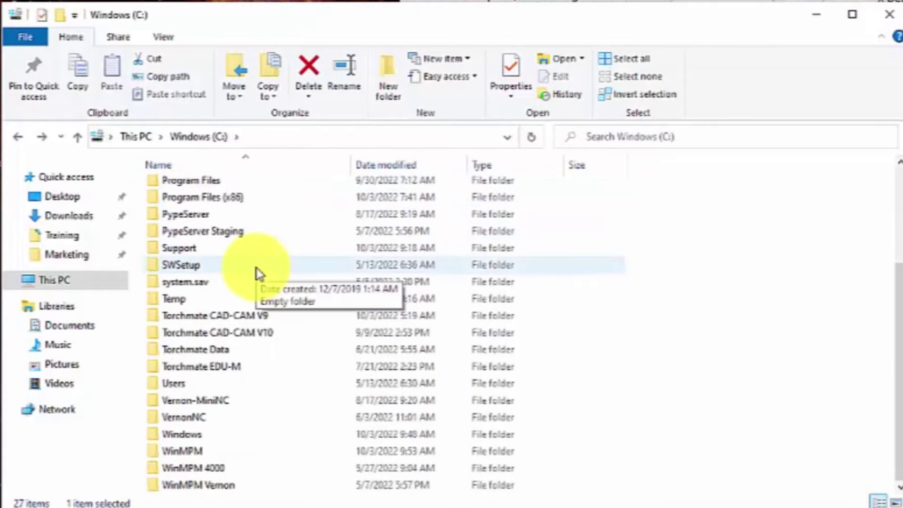
double_click(211, 453)
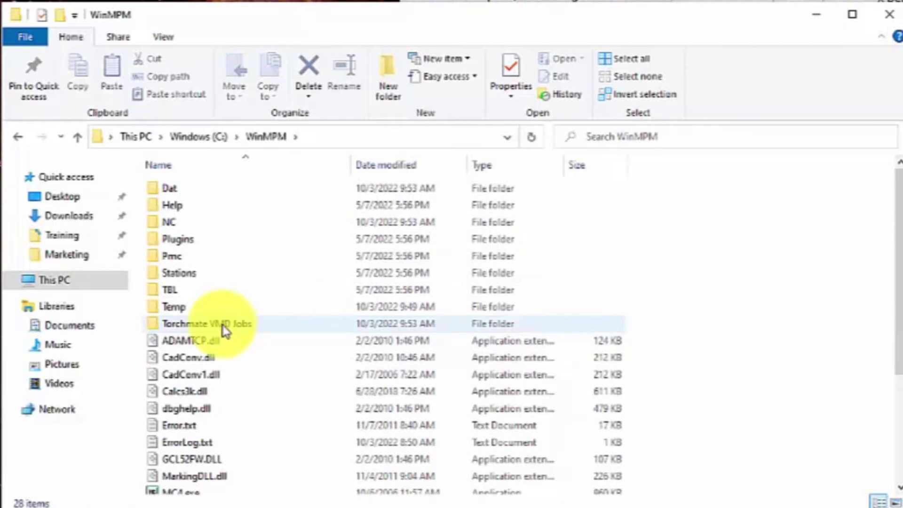
double_click(221, 325)
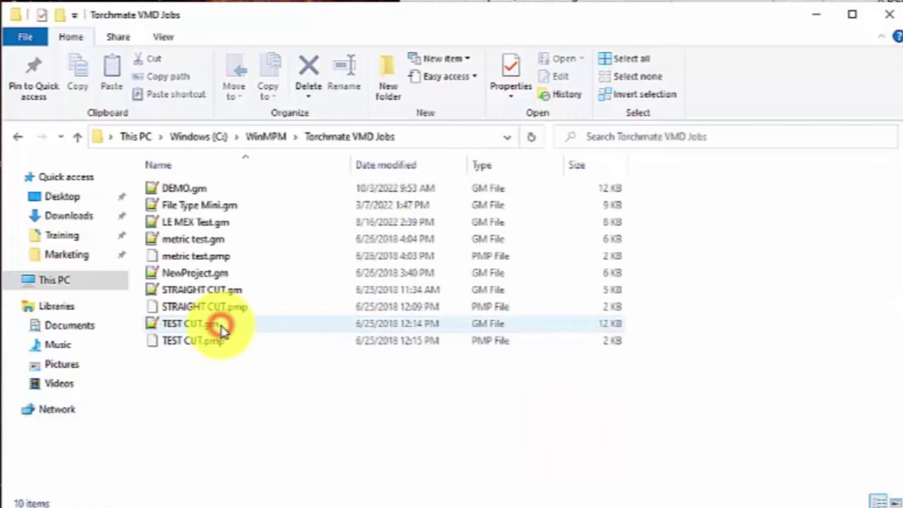
click(221, 190)
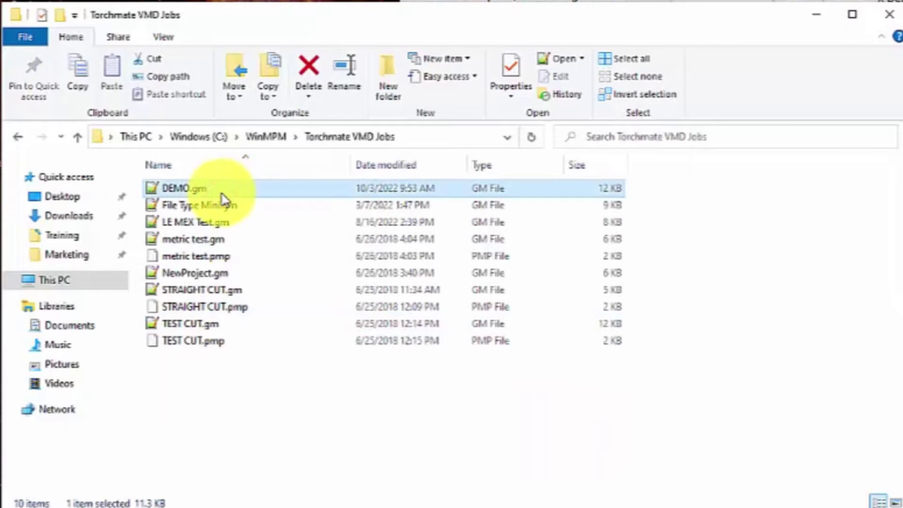
click(15, 136)
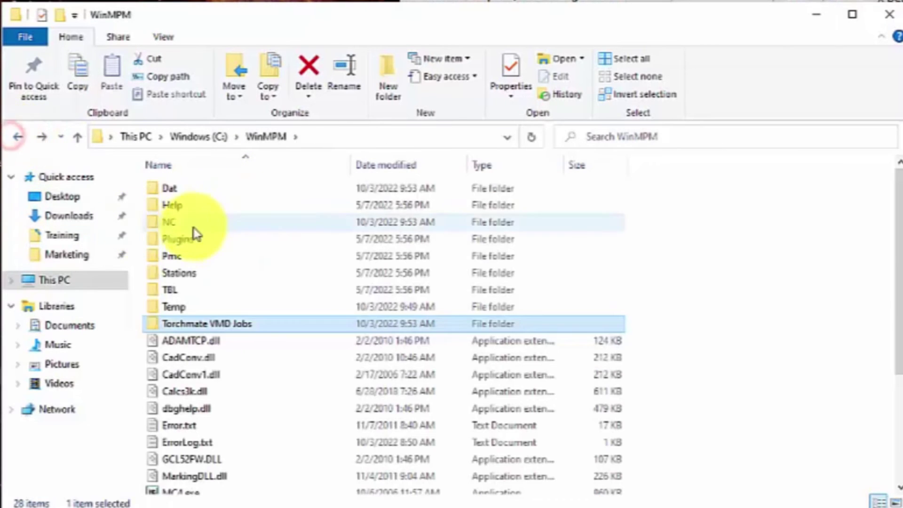
click(242, 323)
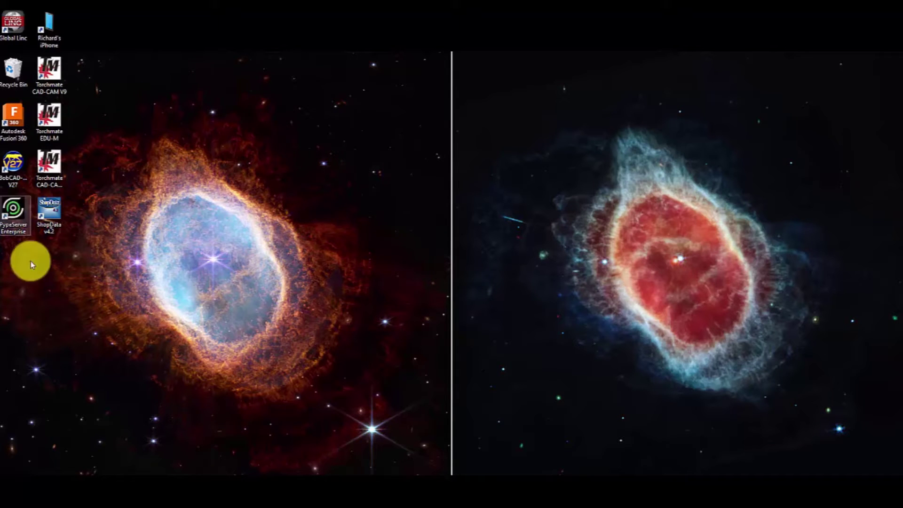
Launch PypeServer Enterprise and start a new pipe design.
double_click(19, 211)
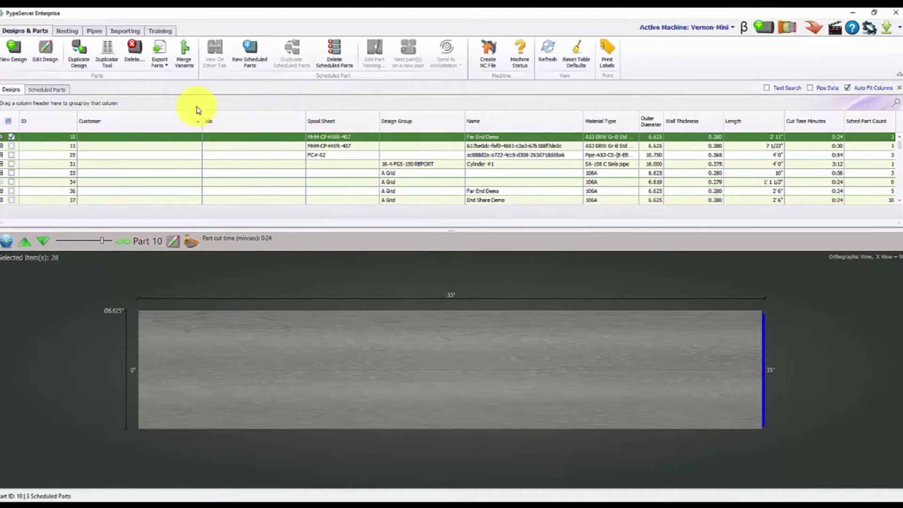
click(15, 56)
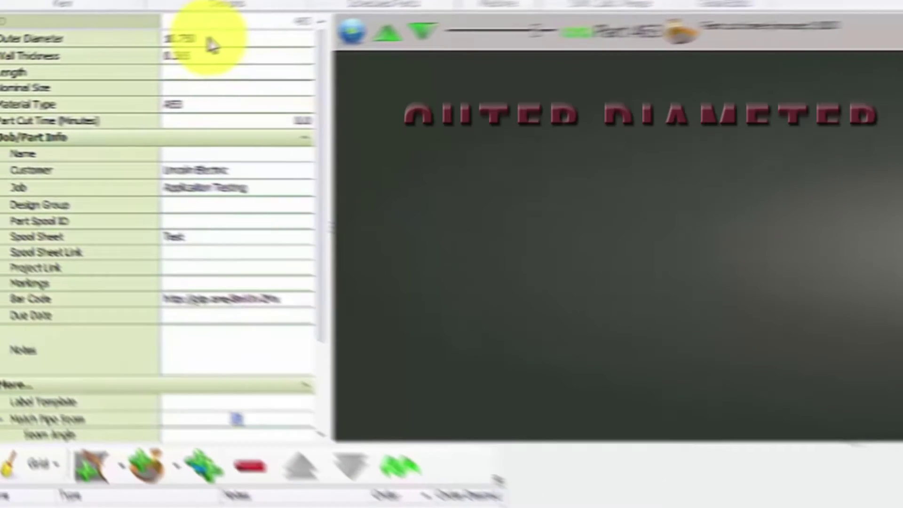
Set the design's outer diameter to 4.000 and wall thickness to 0.226 (schedule 40).
click(280, 42)
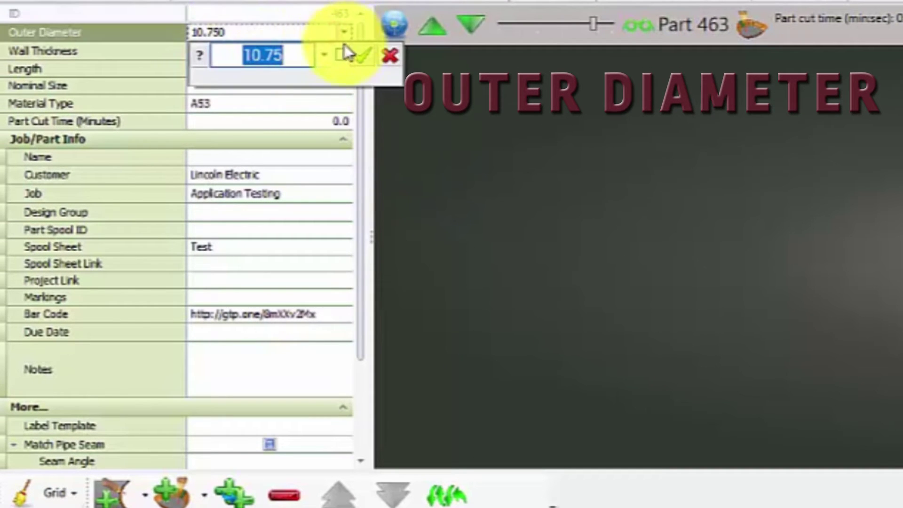
click(324, 55)
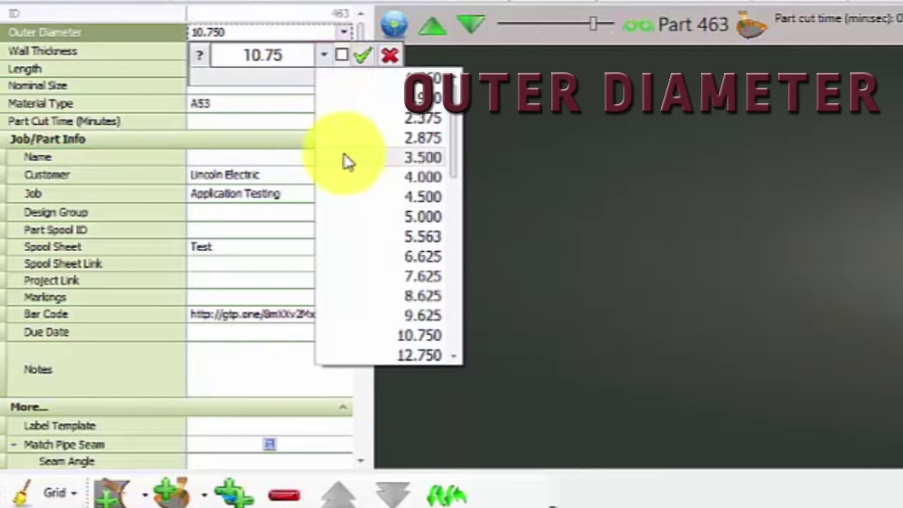
click(401, 181)
click(361, 55)
click(321, 51)
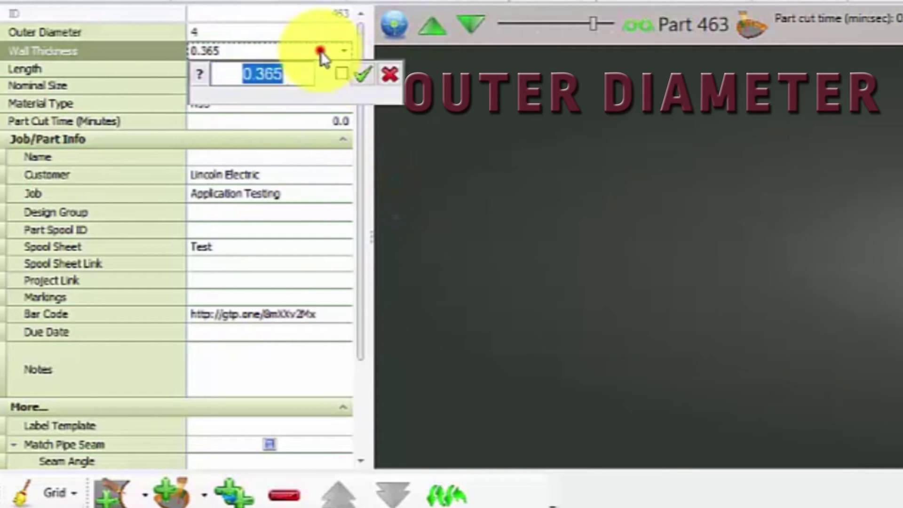
click(324, 74)
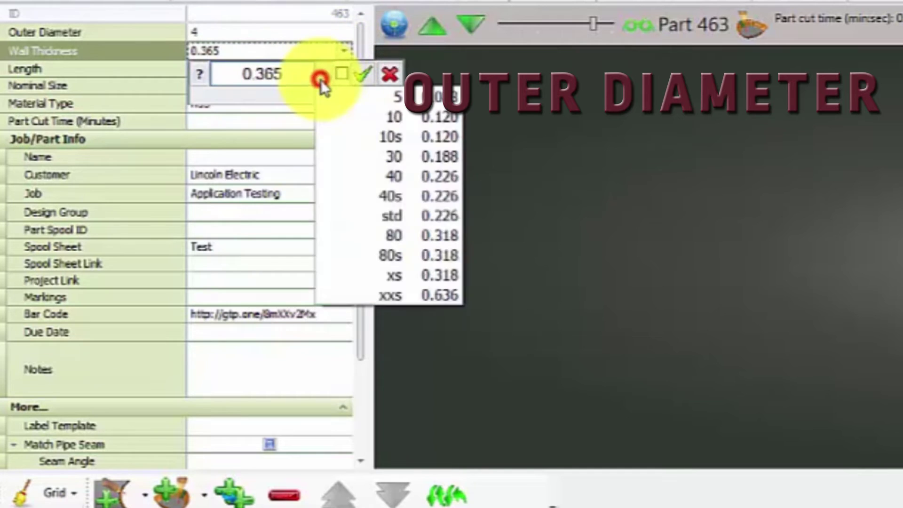
click(430, 177)
click(364, 74)
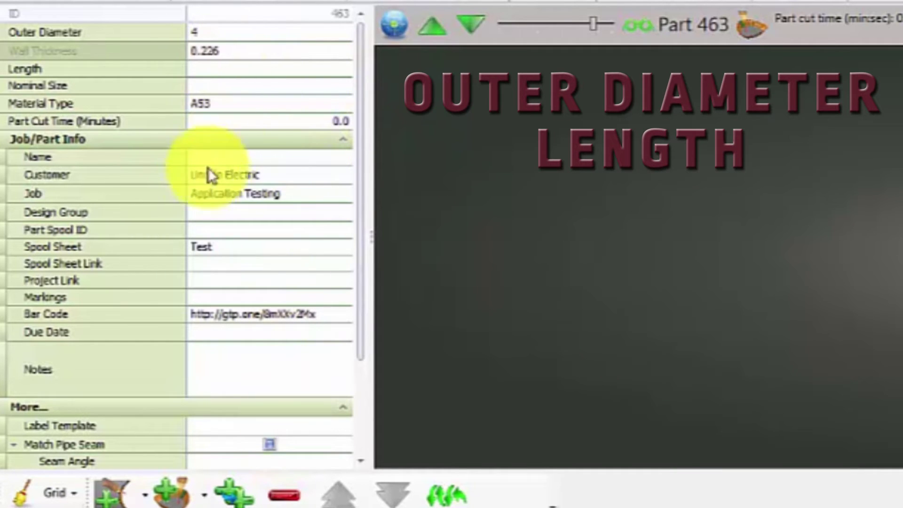
Name the design DEMO with customer Lincoln Electric and job Application Testing.
click(242, 157)
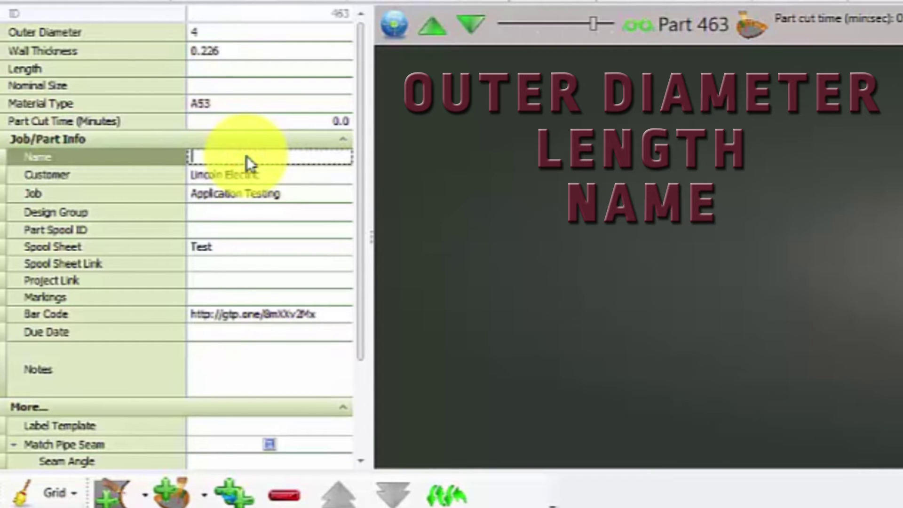
text(DEMO)
click(291, 176)
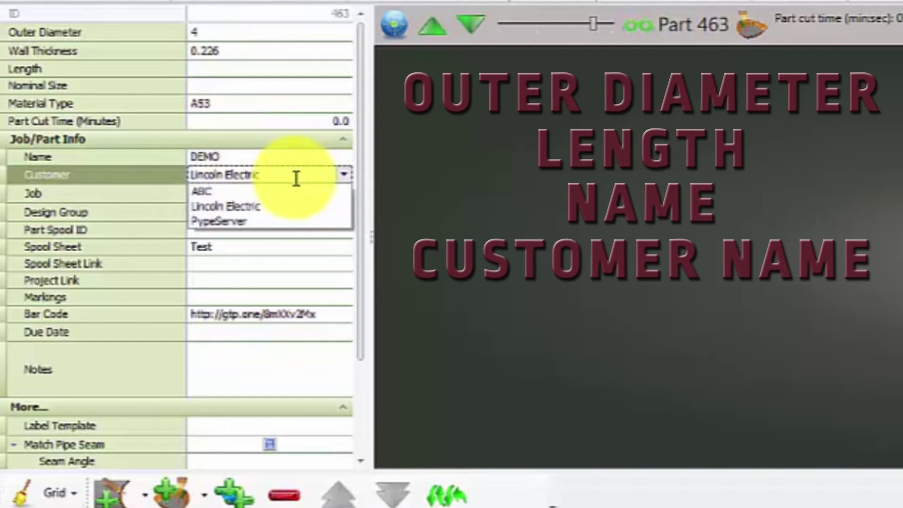
click(261, 206)
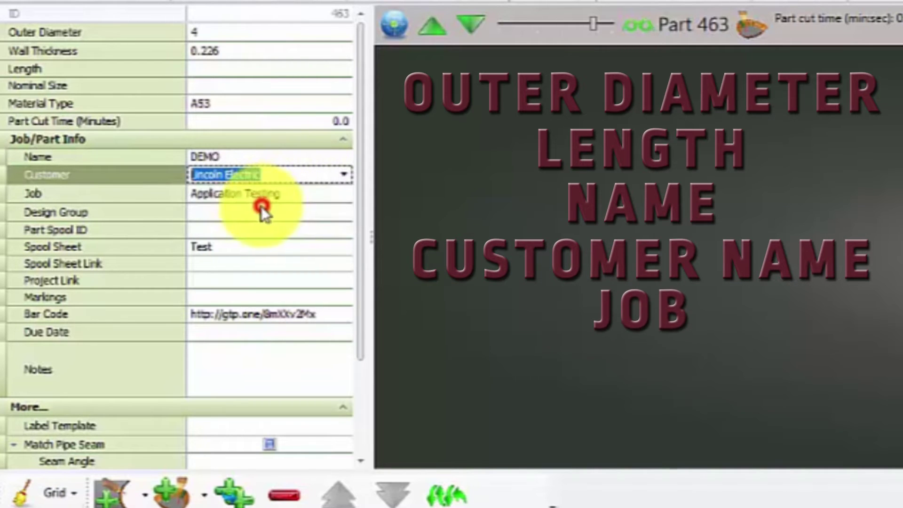
click(300, 193)
click(301, 194)
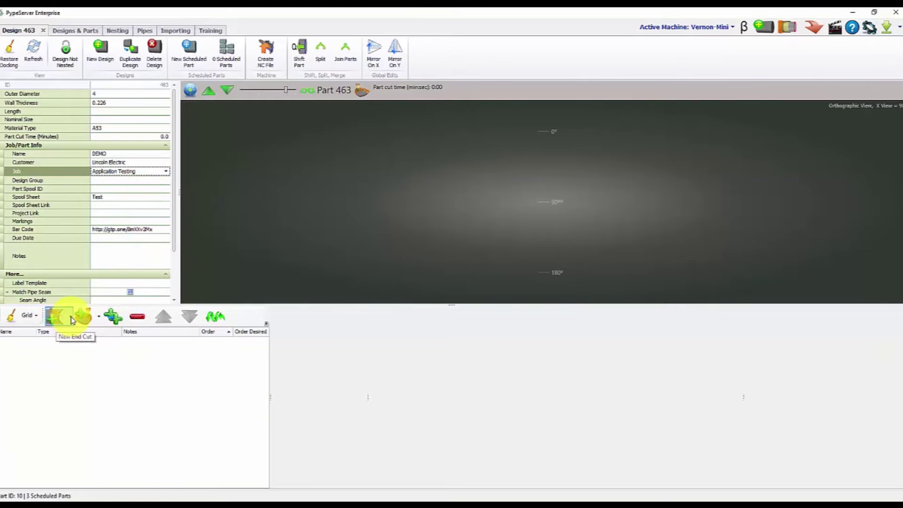
click(68, 321)
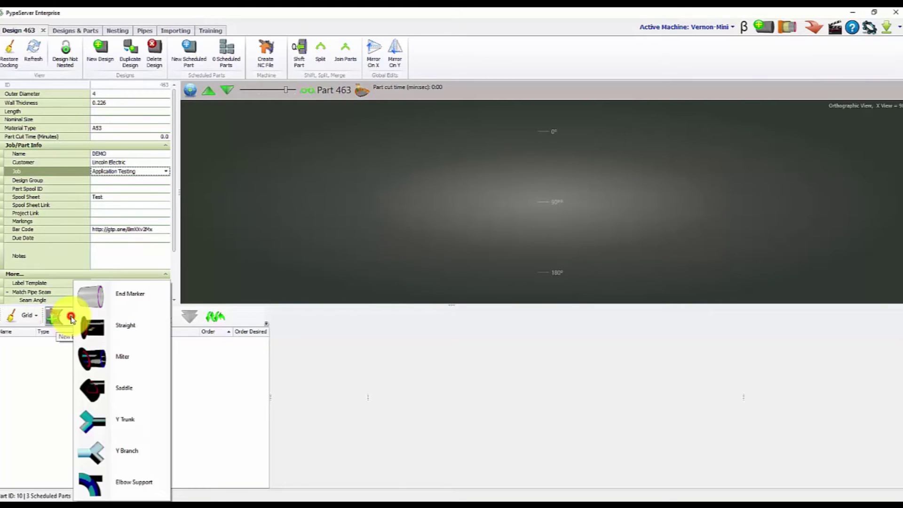
Add a saddle end cut mated to a 6-diameter pipe at a 45° angle.
click(103, 395)
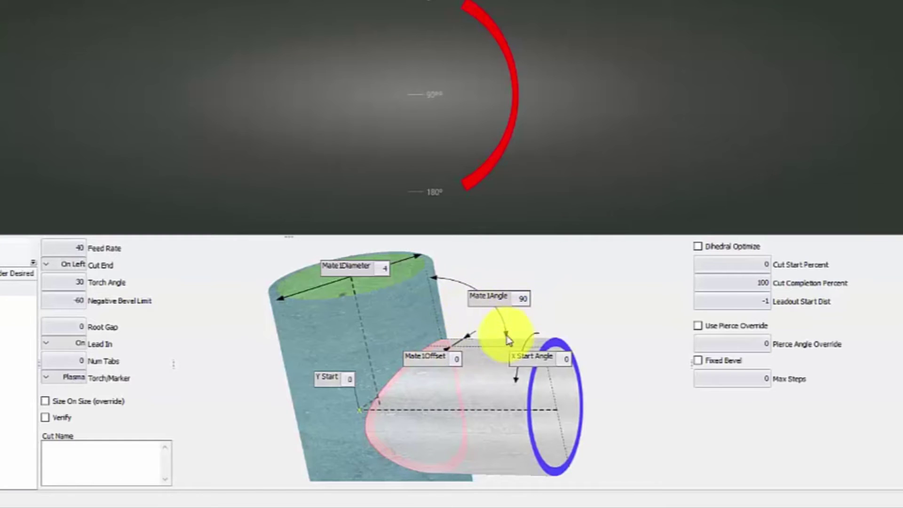
click(385, 270)
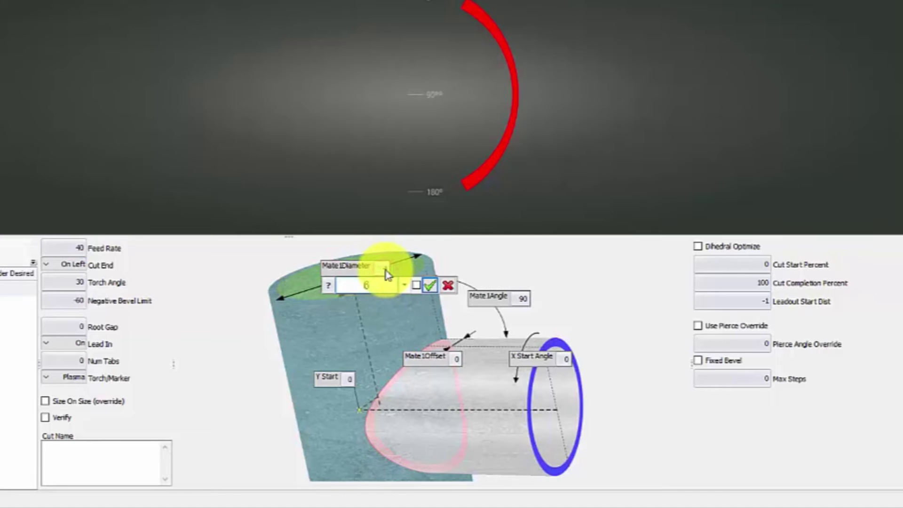
click(429, 285)
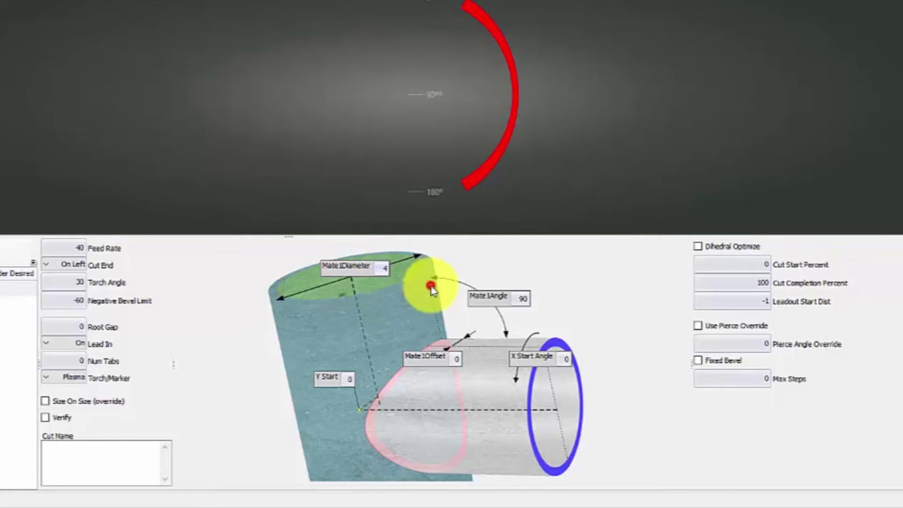
click(523, 299)
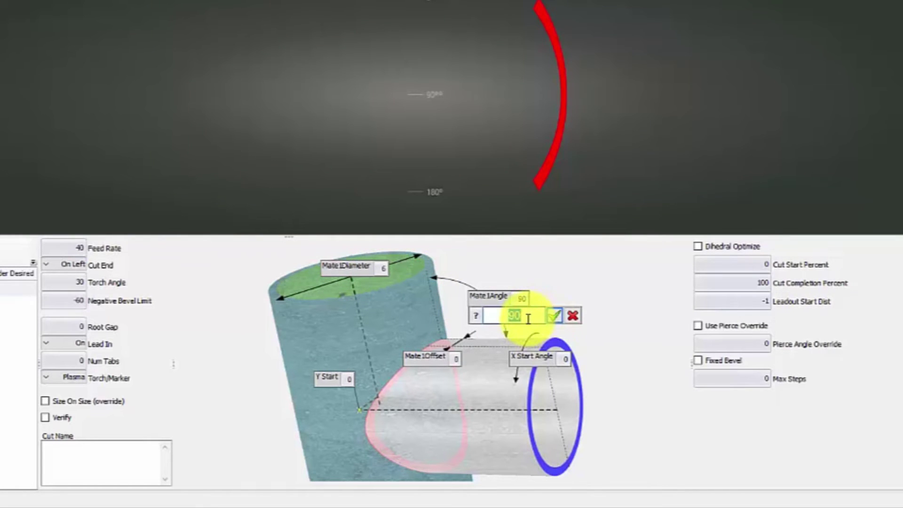
click(554, 315)
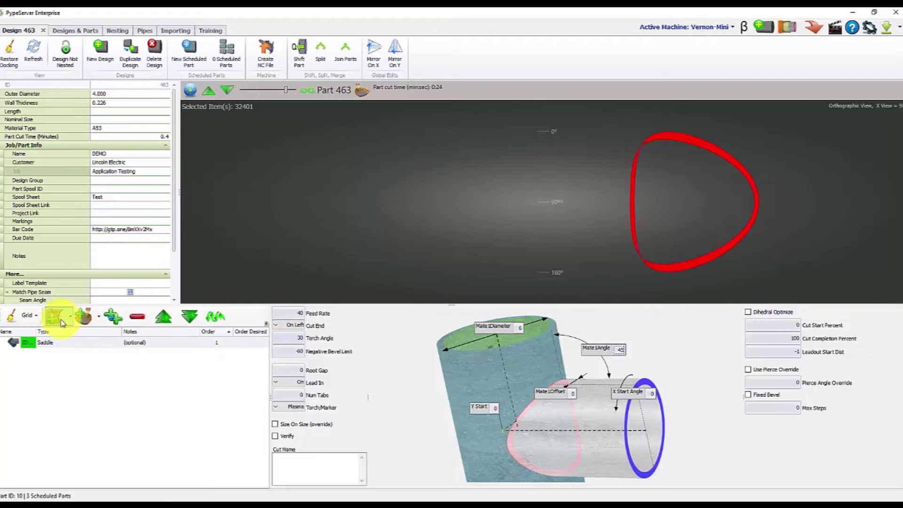
click(58, 322)
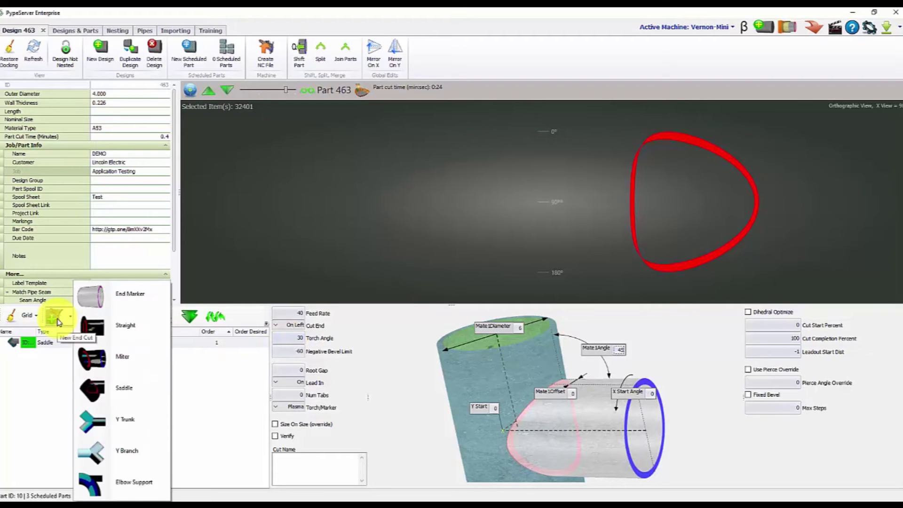
Add a straight end cut at Y Start 24, making the pipe 21.531 long.
click(104, 331)
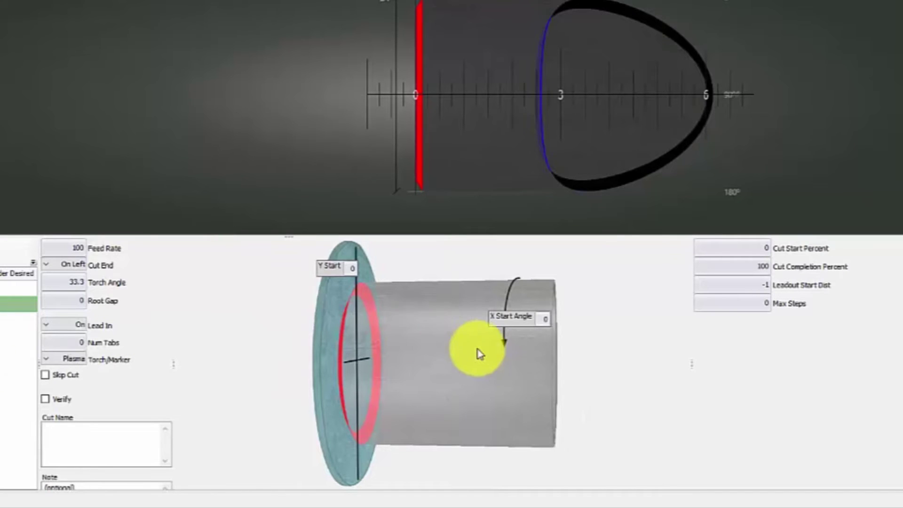
click(352, 269)
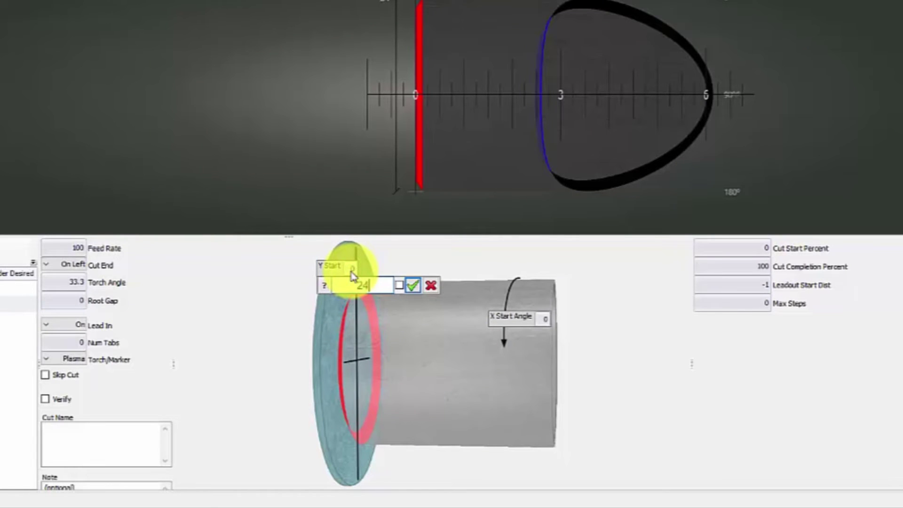
key(Return)
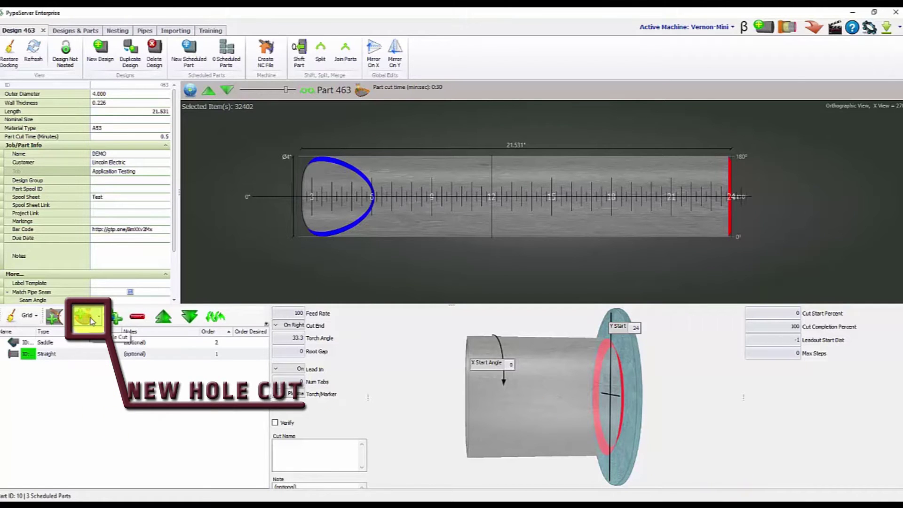
Add a round Hole cut with 180° start angle, Y start 12 and diameter 2.
click(96, 323)
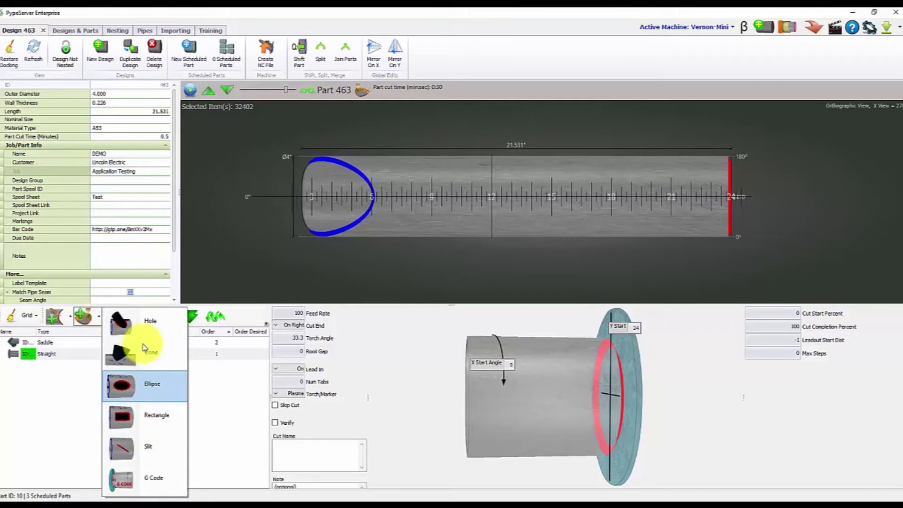
click(137, 323)
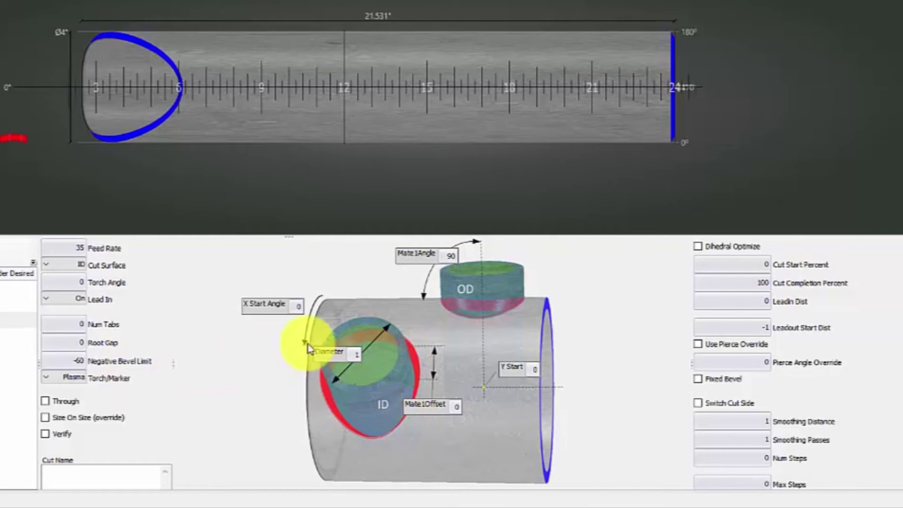
click(299, 308)
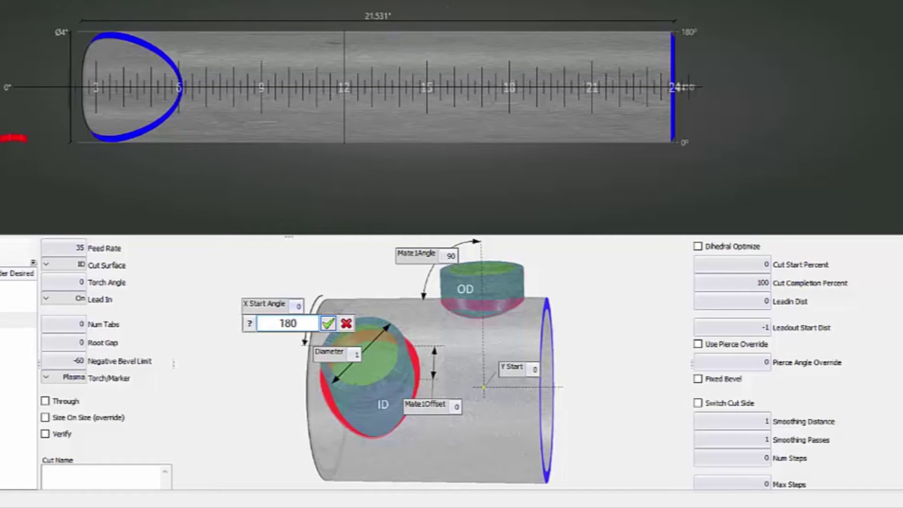
click(329, 325)
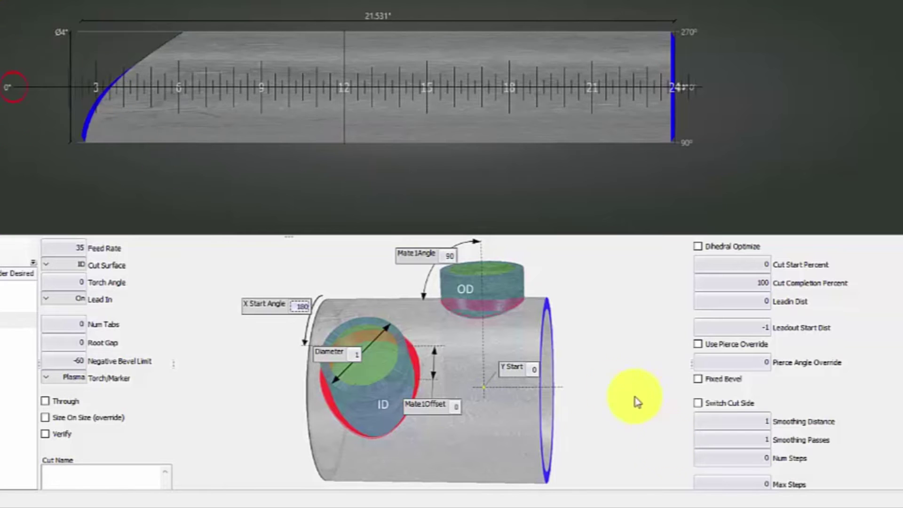
click(534, 370)
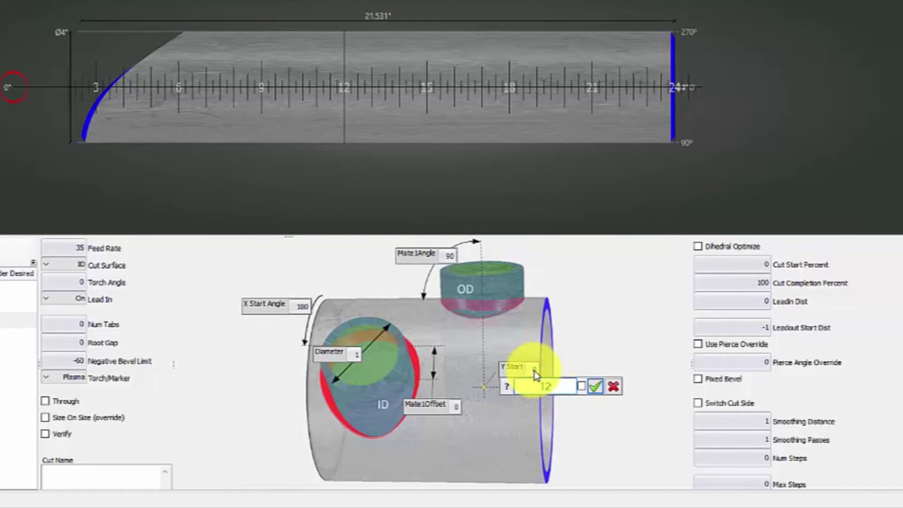
text(12)
key(Return)
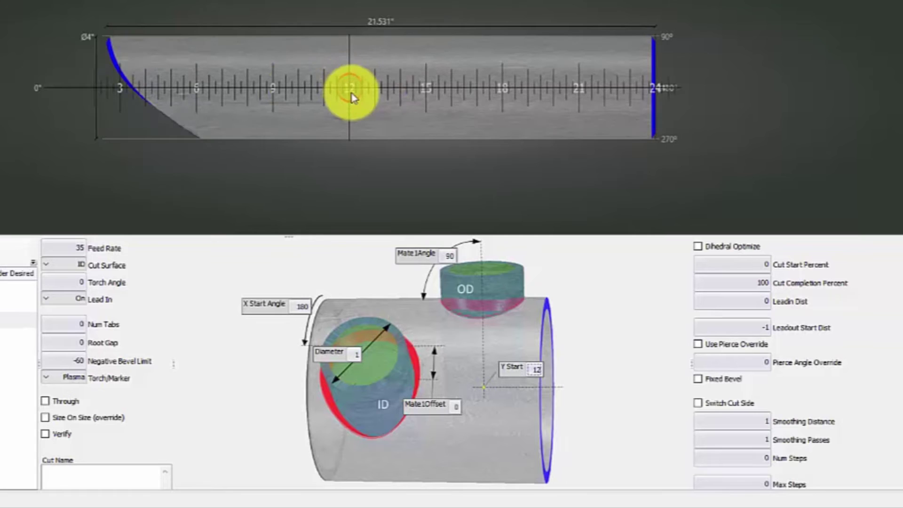
click(354, 354)
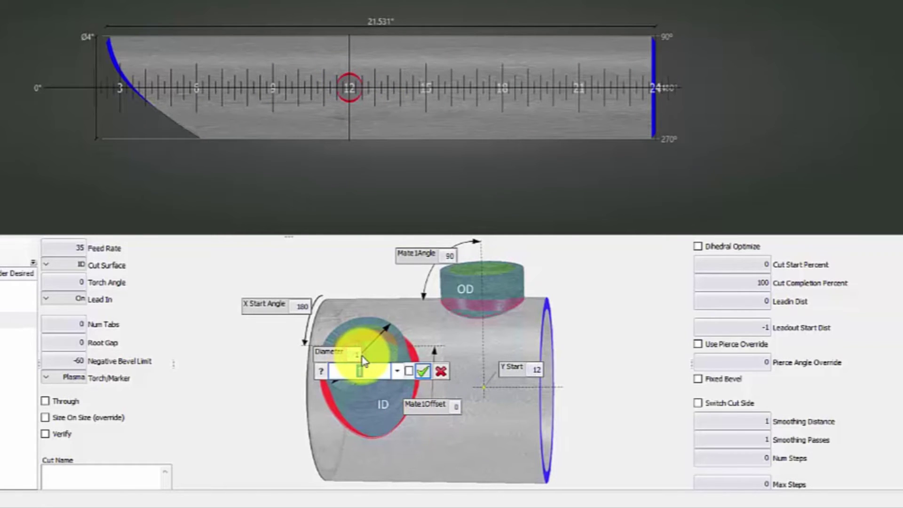
text(2)
key(Return)
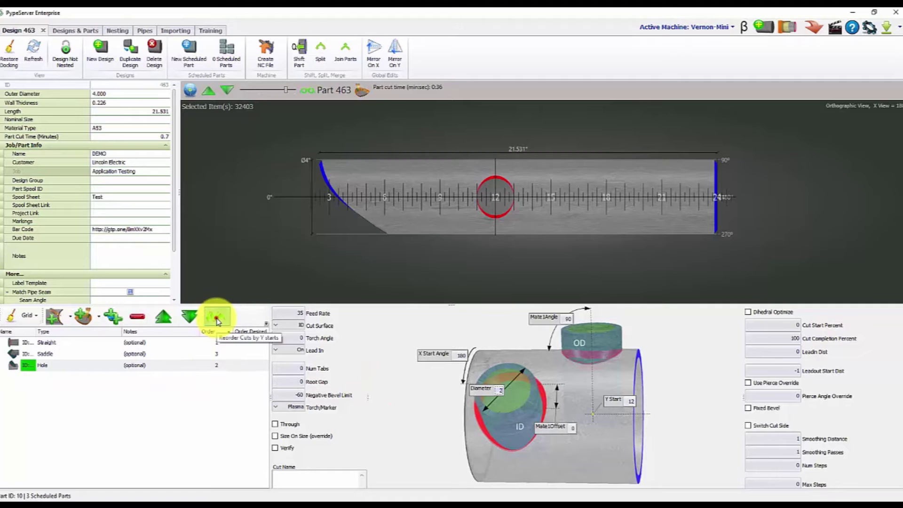
Reorder the cuts by position along the pipe and schedule four copies of the part.
click(215, 317)
click(476, 292)
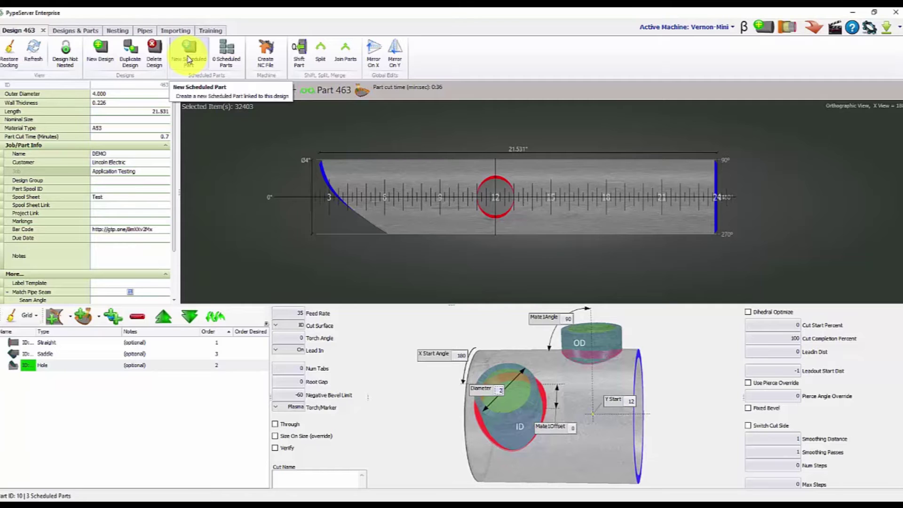
click(190, 53)
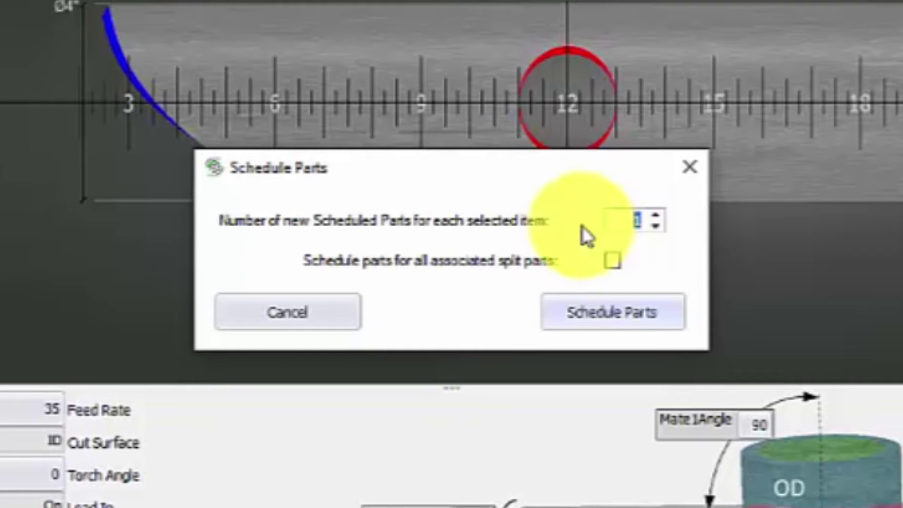
click(609, 310)
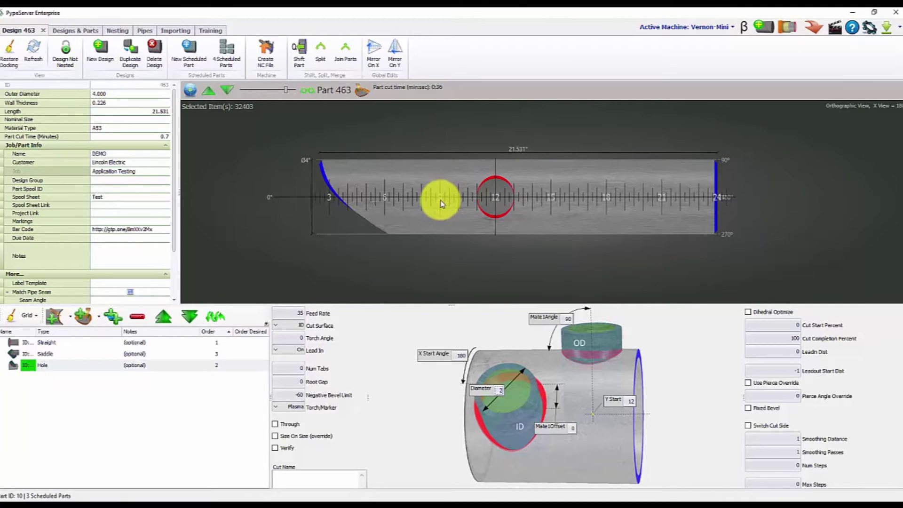
Sort the Designs & Parts list by Name and select DEMO 463, rotating its preview to show the hole.
click(69, 31)
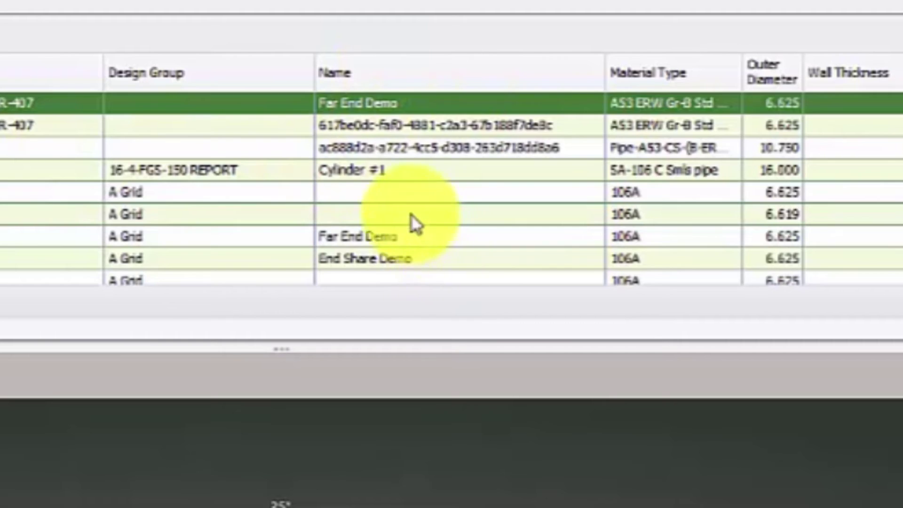
scroll(409, 219, down, 3)
scroll(395, 197, up, 2)
click(414, 66)
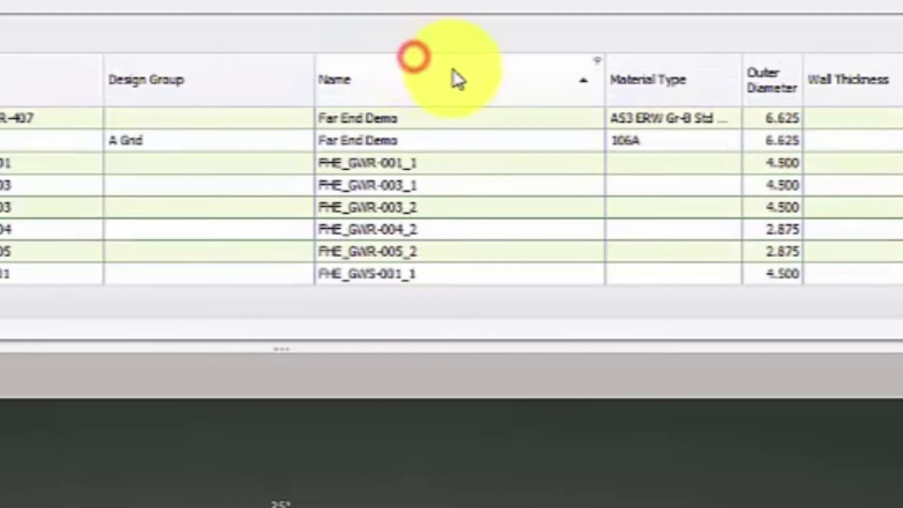
scroll(426, 166, up, 15)
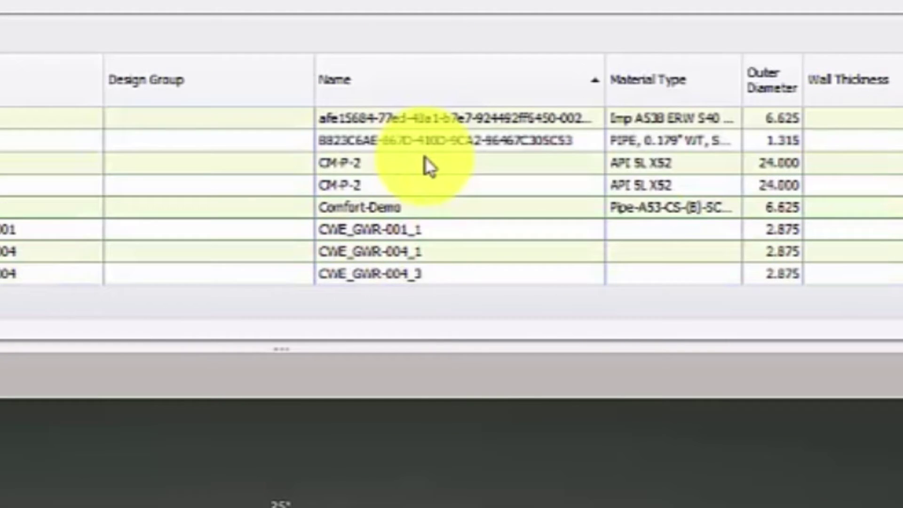
scroll(421, 162, down, 8)
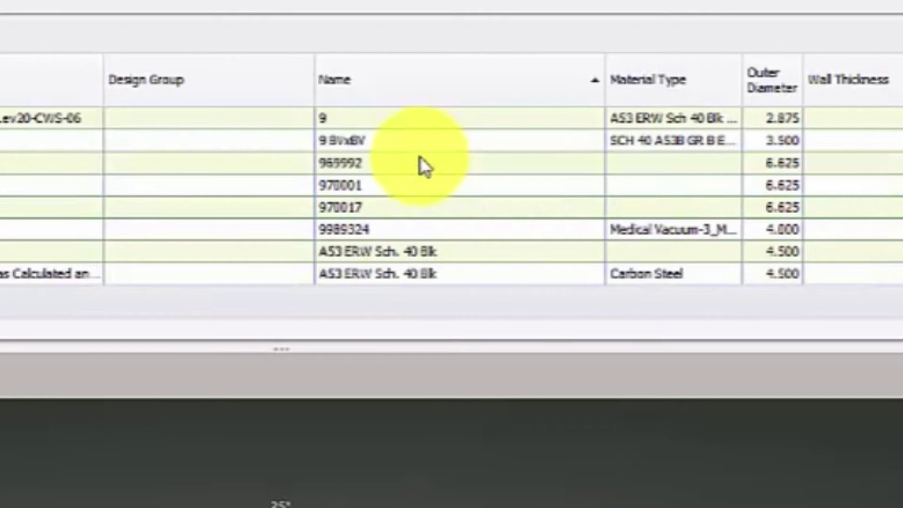
scroll(421, 164, down, 2)
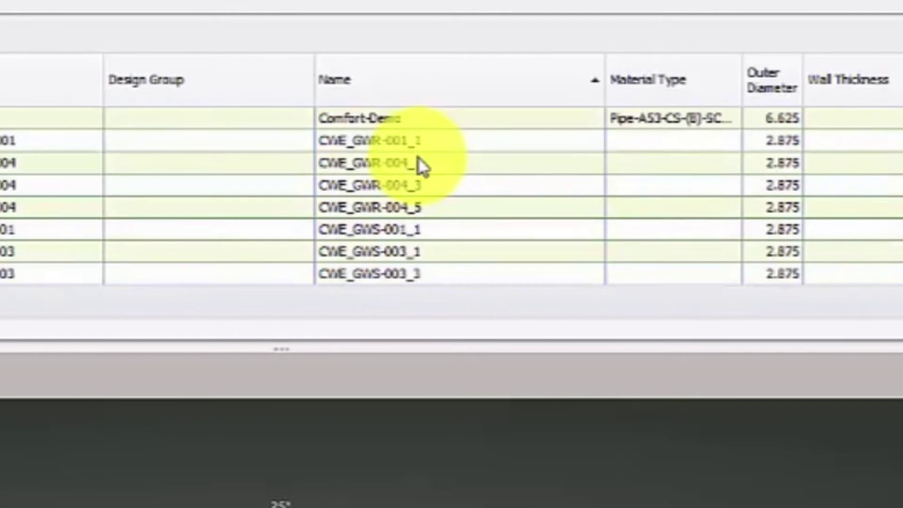
scroll(421, 165, up, 1)
scroll(422, 165, down, 2)
scroll(421, 165, down, 2)
scroll(416, 166, up, 1)
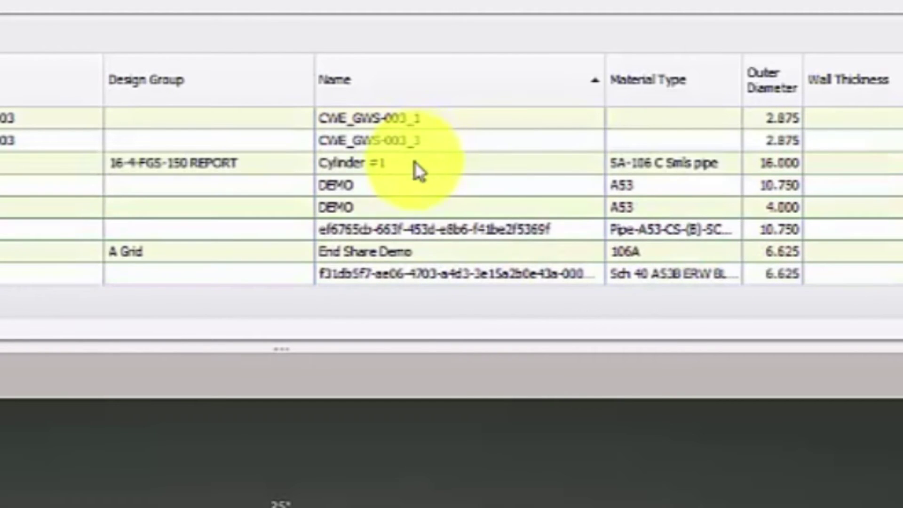
click(369, 185)
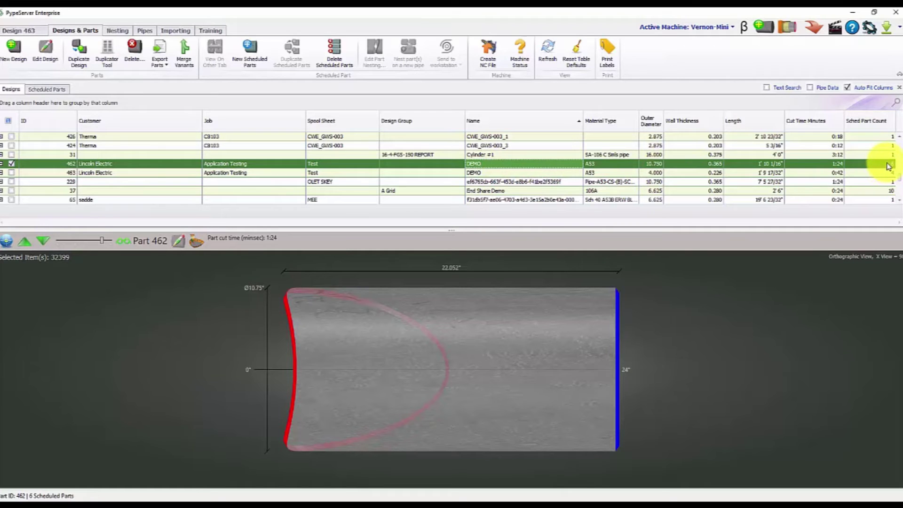
click(882, 173)
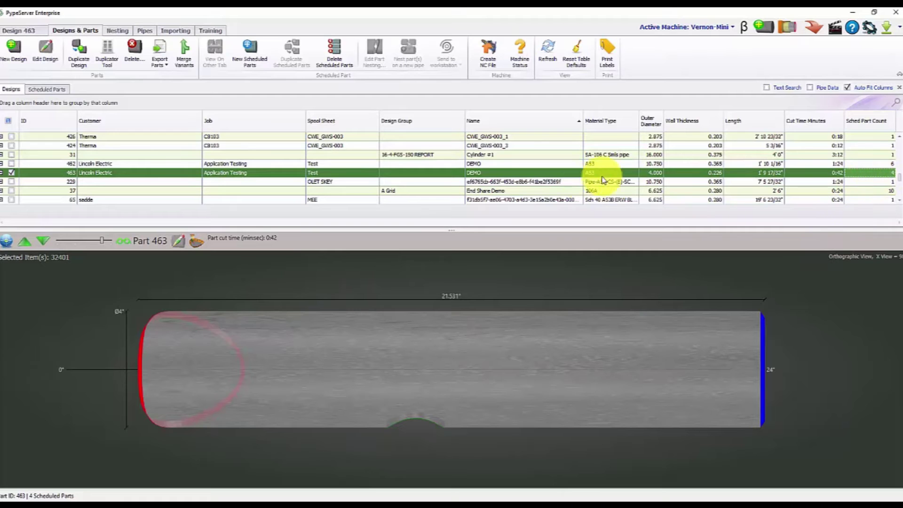
scroll(429, 344, down, 1)
scroll(430, 343, up, 2)
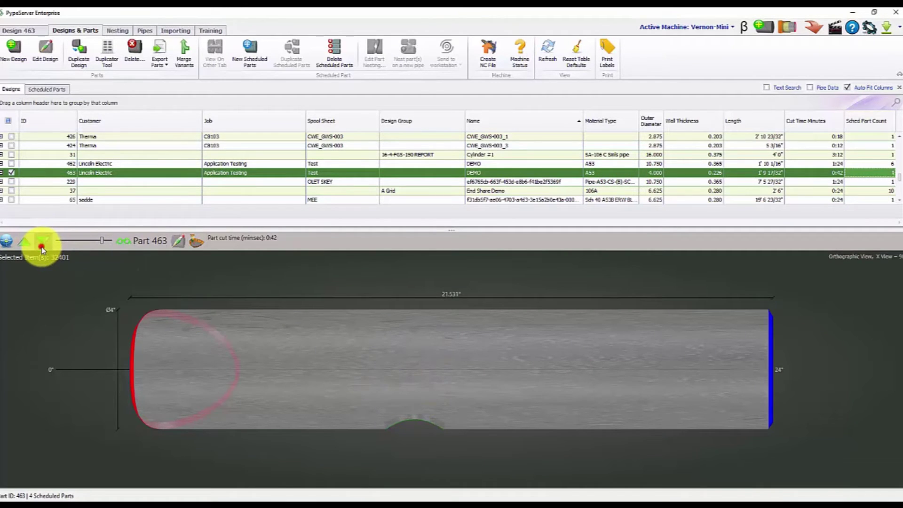
click(42, 245)
click(42, 249)
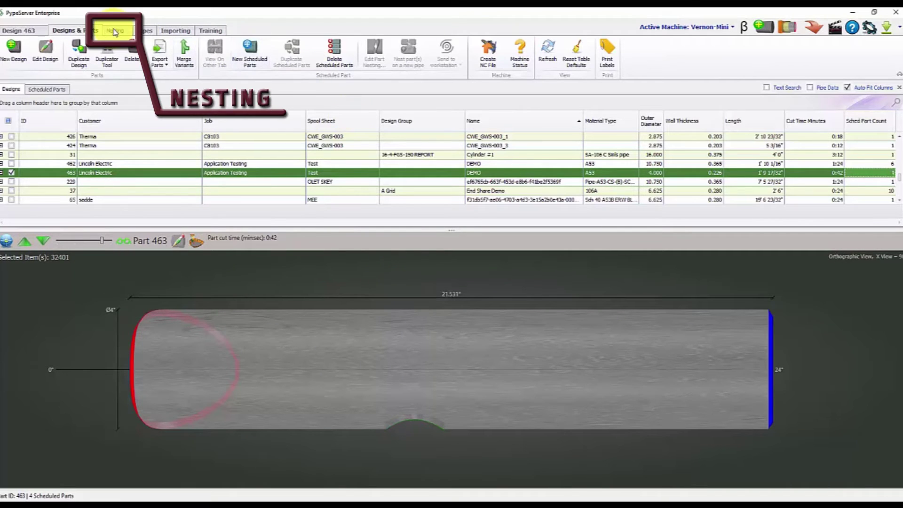
Create Pipe 48 with outer diameter 4, schedule 40 wall of 0.226 and length 120.
click(114, 31)
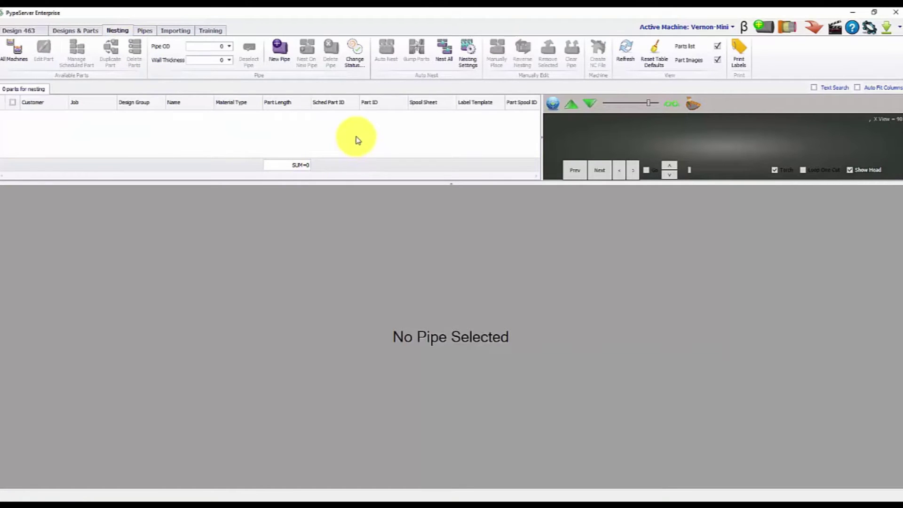
click(279, 53)
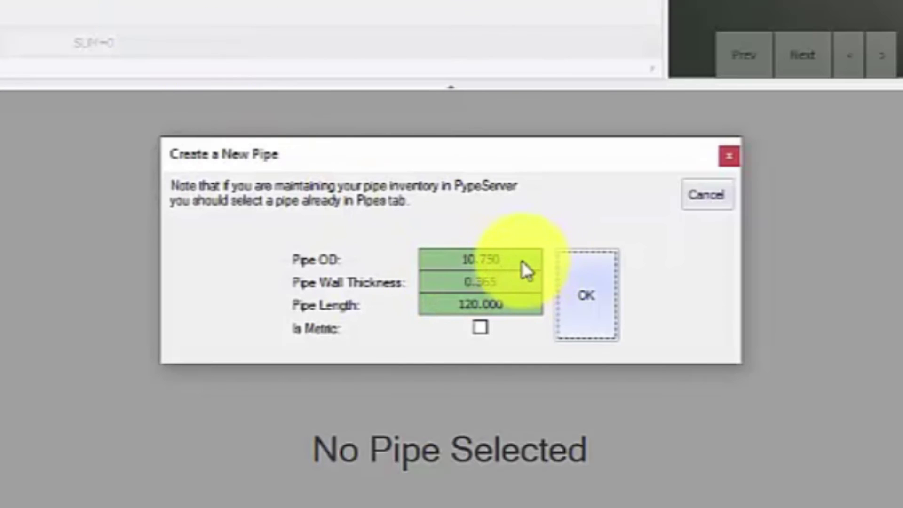
click(516, 258)
click(575, 286)
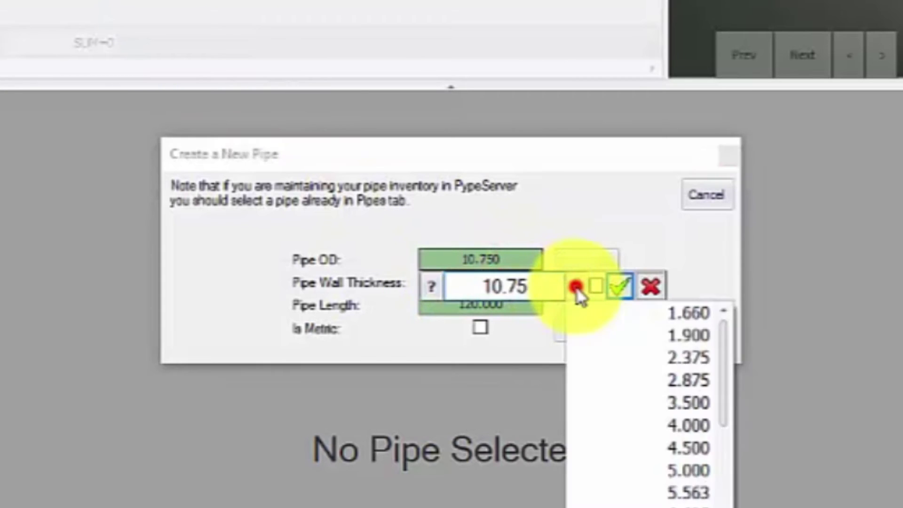
click(612, 426)
click(520, 281)
click(576, 309)
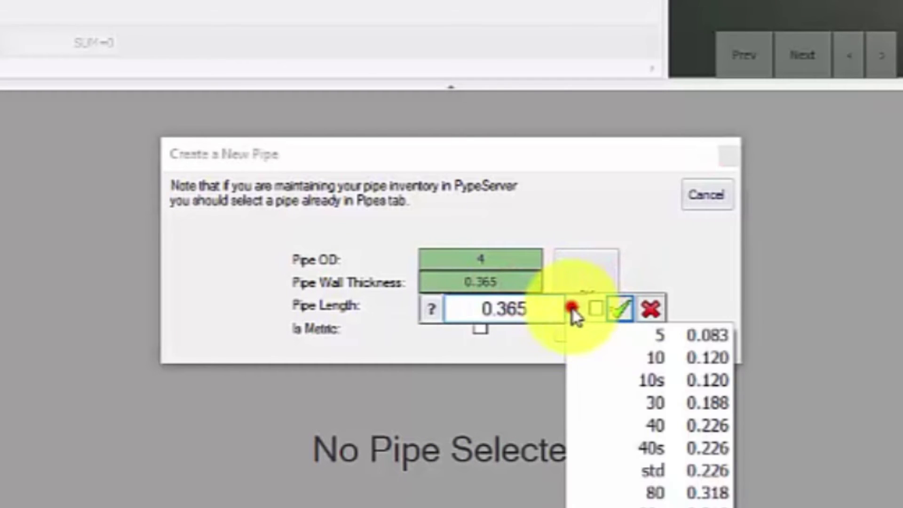
click(671, 424)
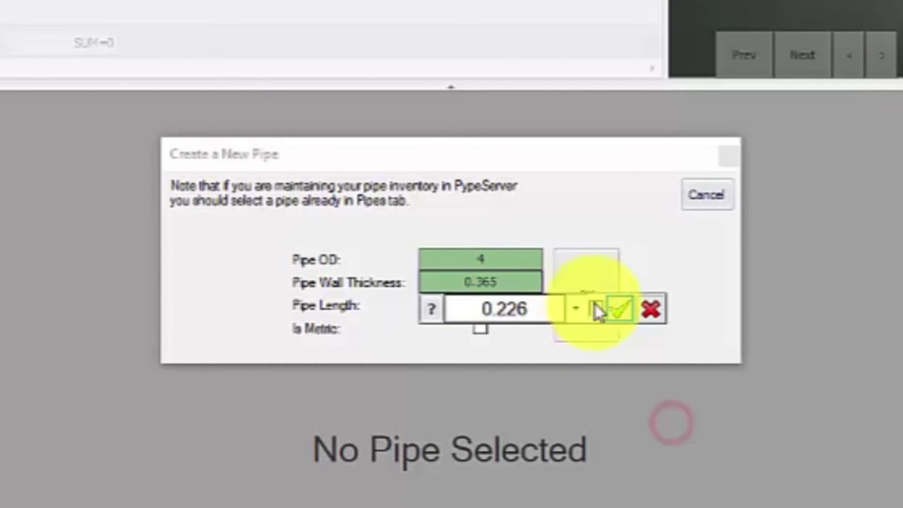
click(617, 313)
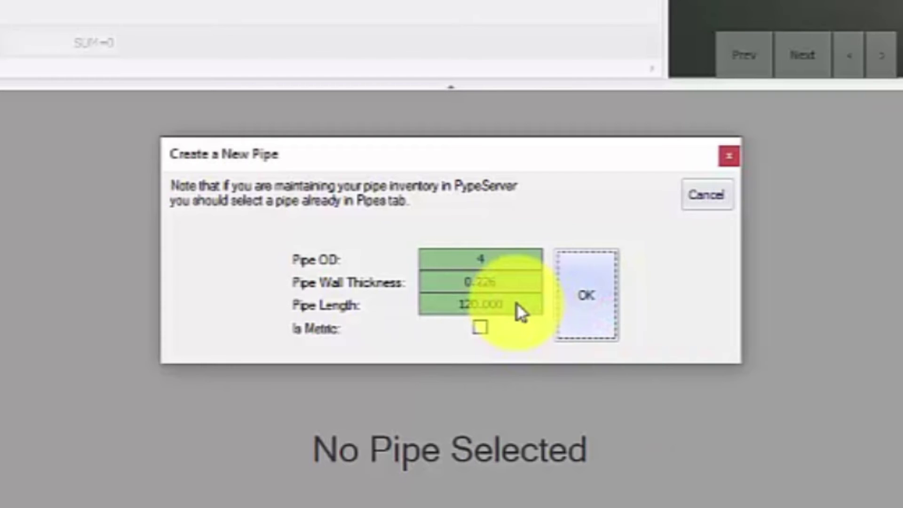
click(517, 304)
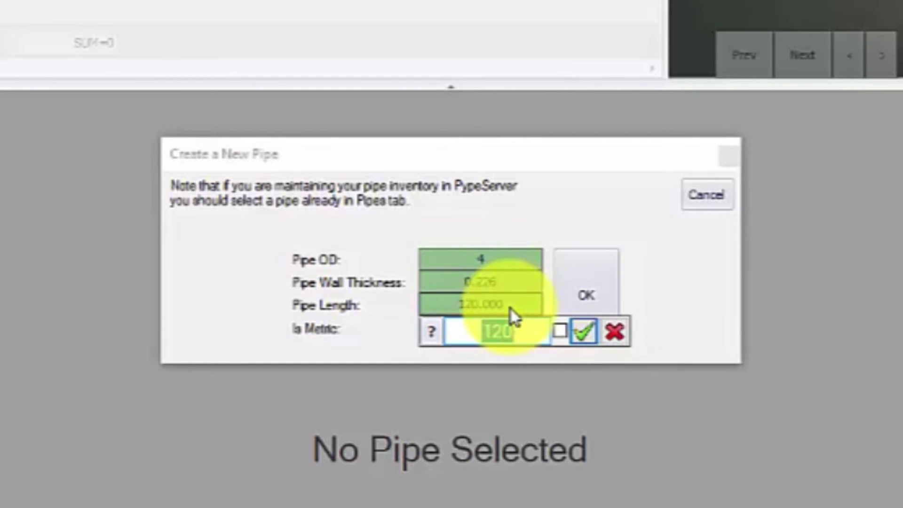
text(10)
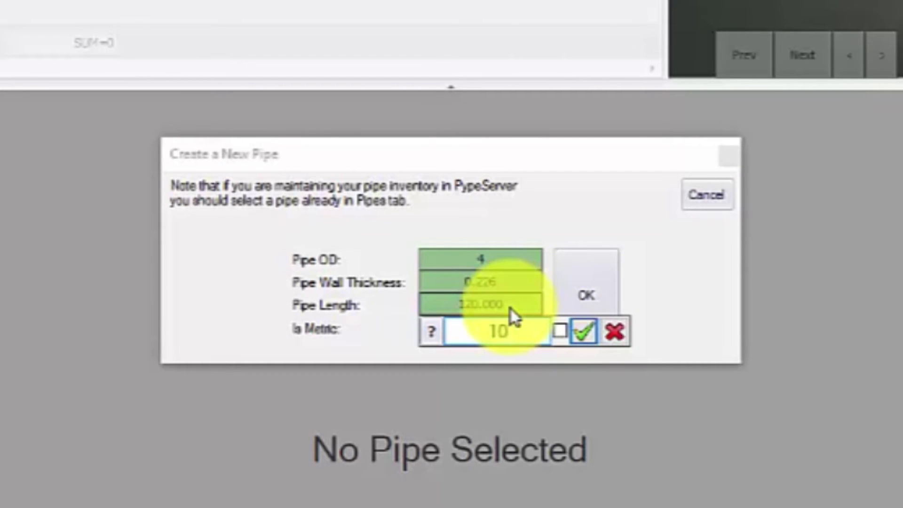
key(Return)
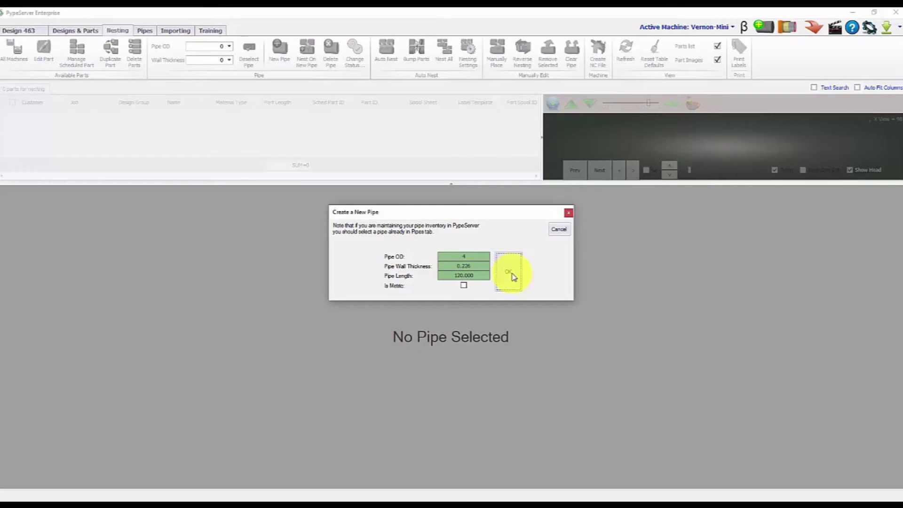
click(511, 275)
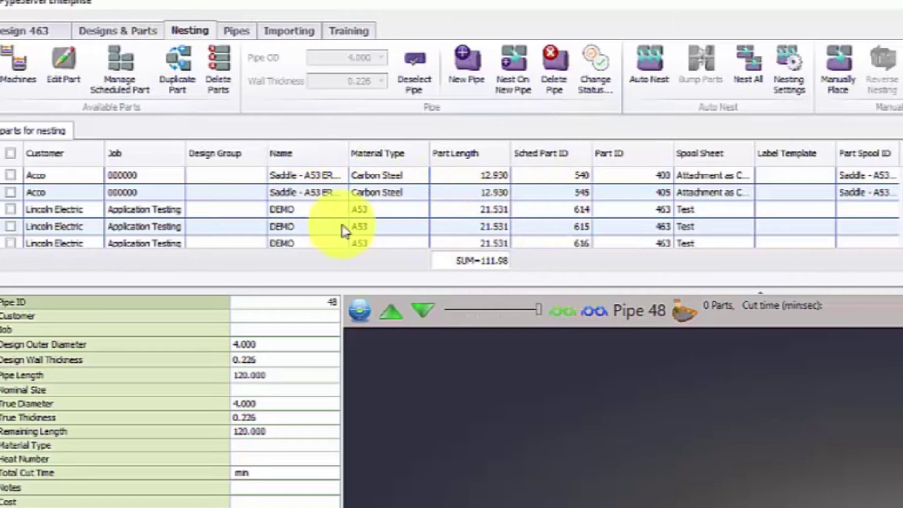
Check all parts in the table except the two Acco parts.
scroll(423, 202, down, 1)
scroll(426, 212, up, 1)
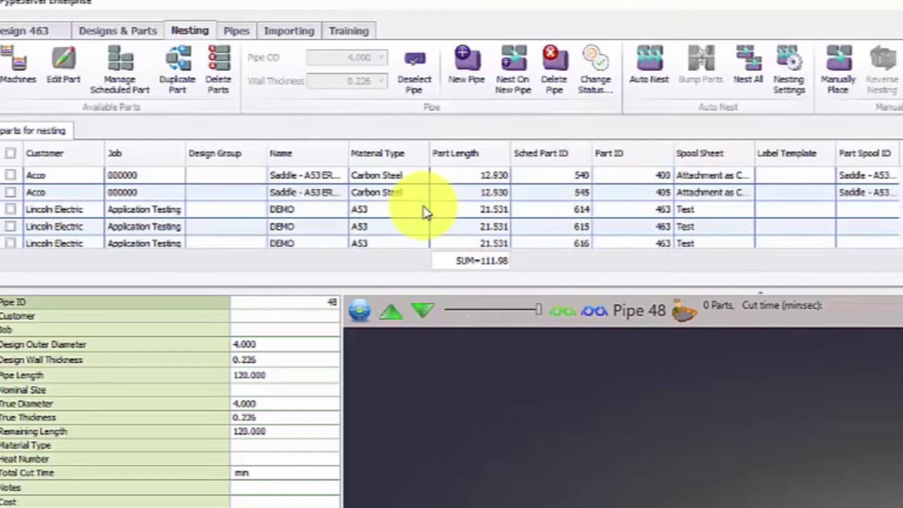
click(429, 297)
drag(440, 290, 447, 355)
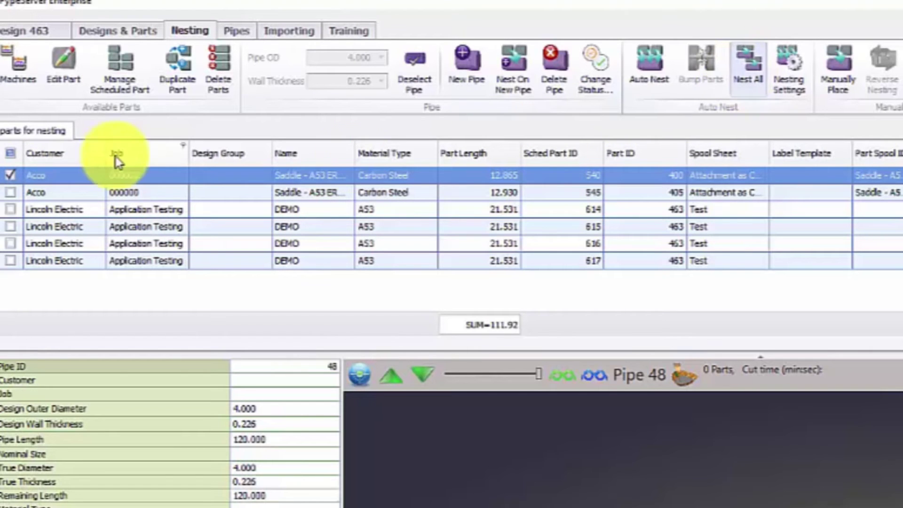
click(10, 154)
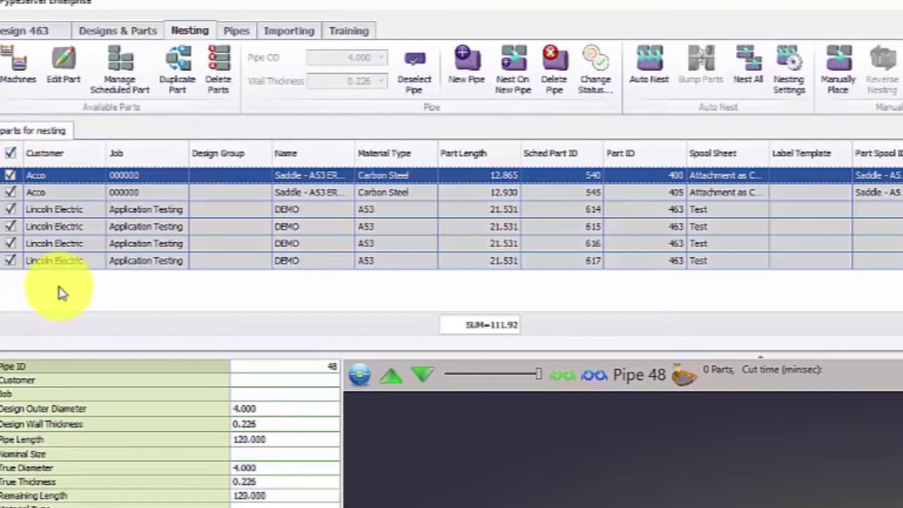
click(9, 175)
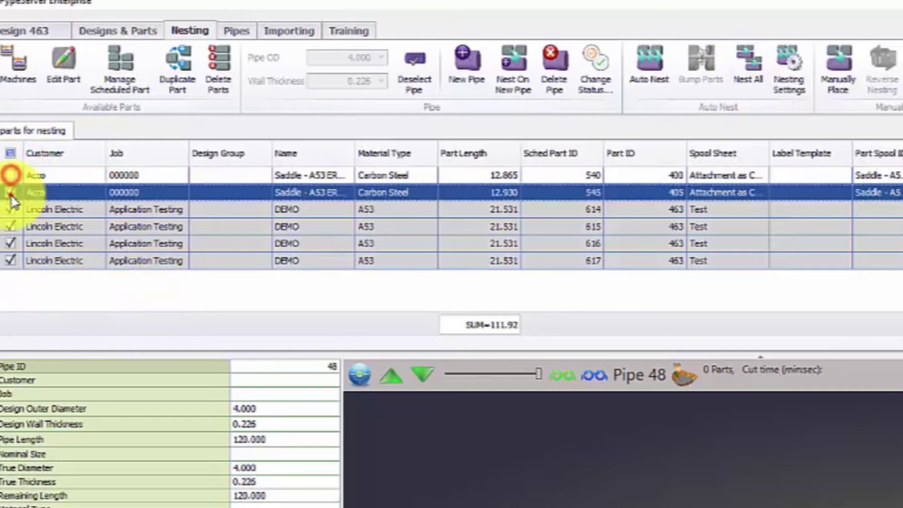
click(10, 192)
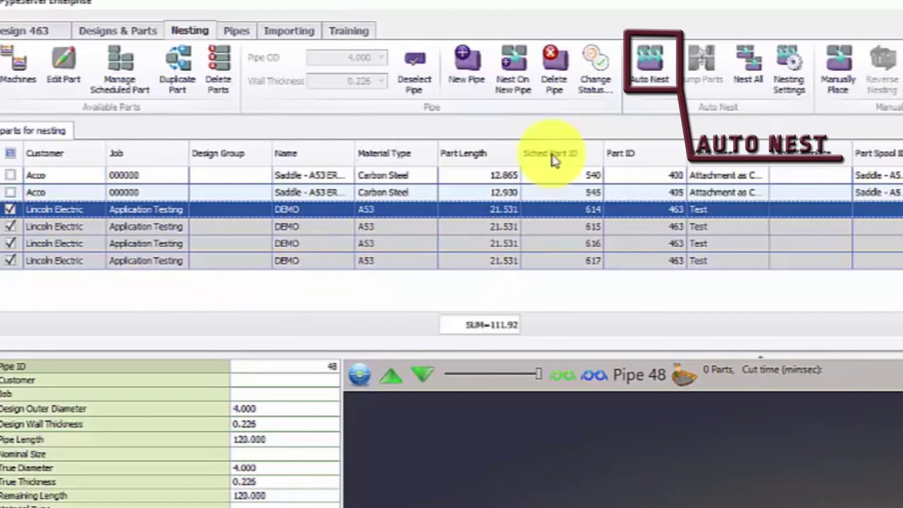
Auto Nest the checked DEMO parts onto Pipe 48 and rotate the pipe view to inspect them.
click(652, 57)
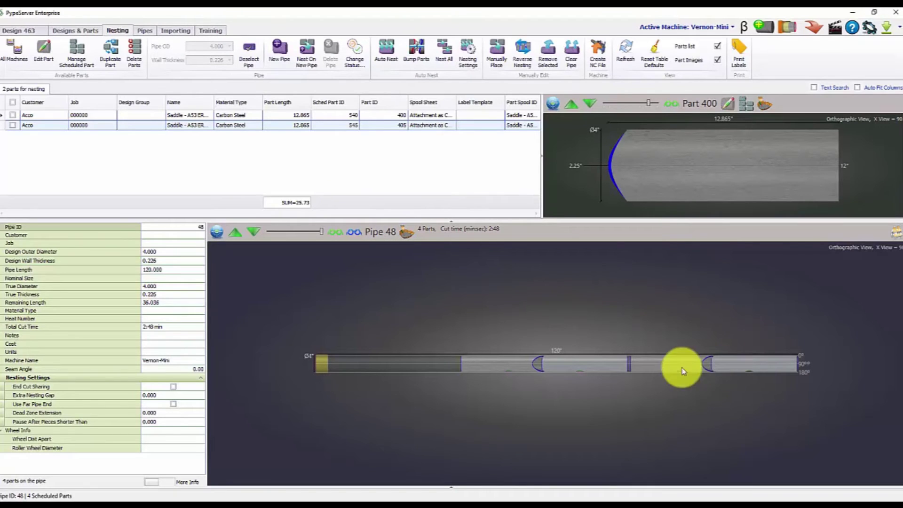
click(252, 236)
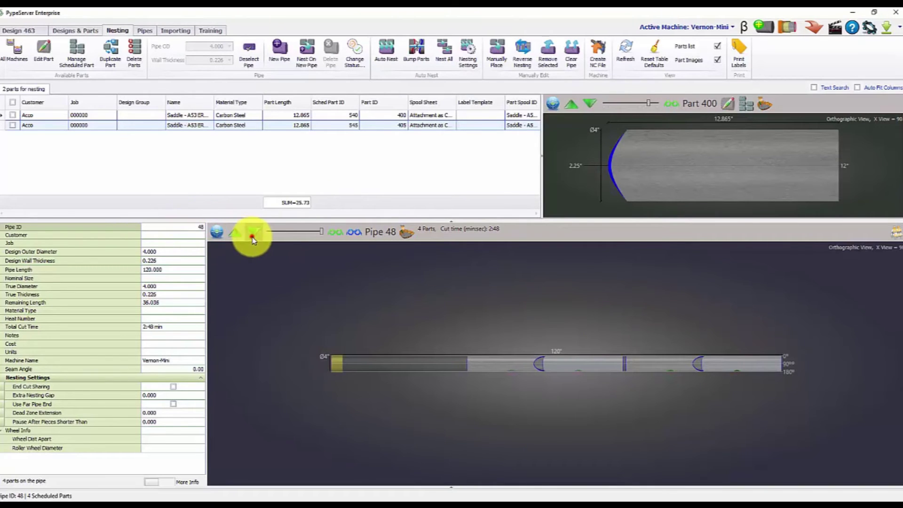
click(252, 237)
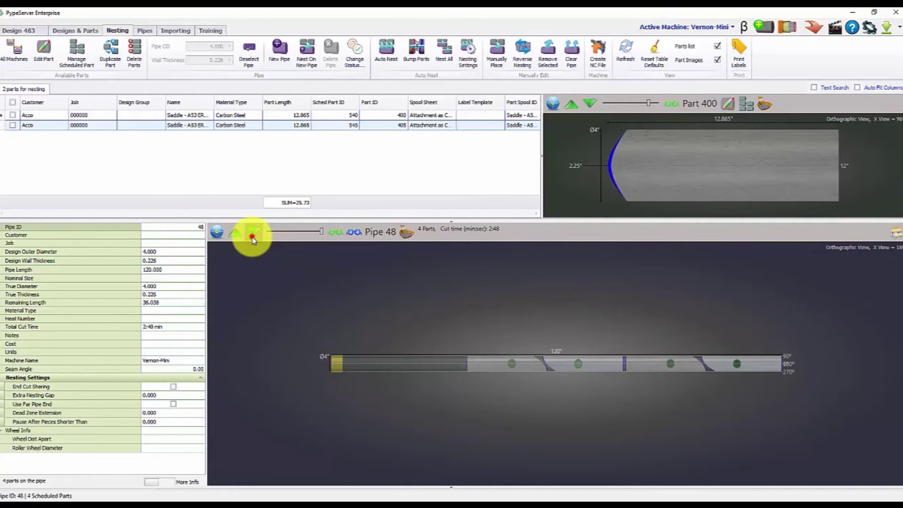
click(252, 237)
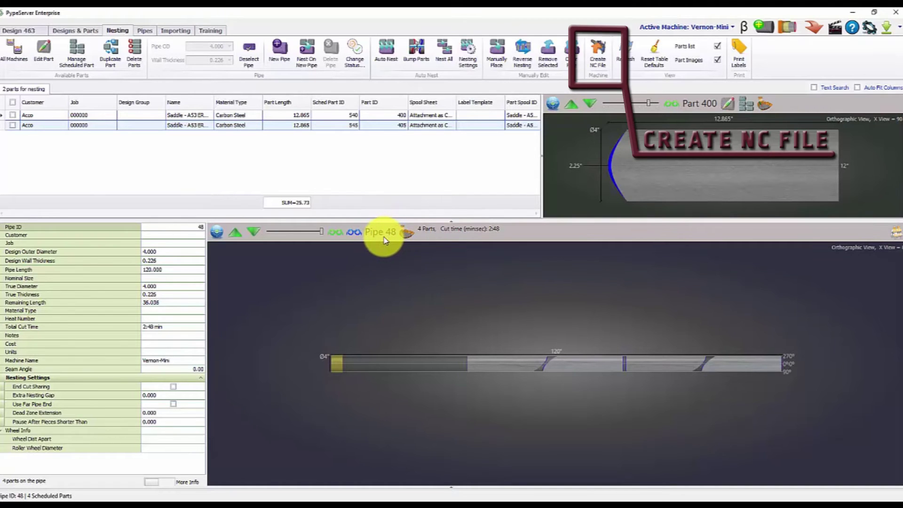
Generate Pipe 48's NC file and load it to the Vernon-Mini machine without a heat number.
click(599, 58)
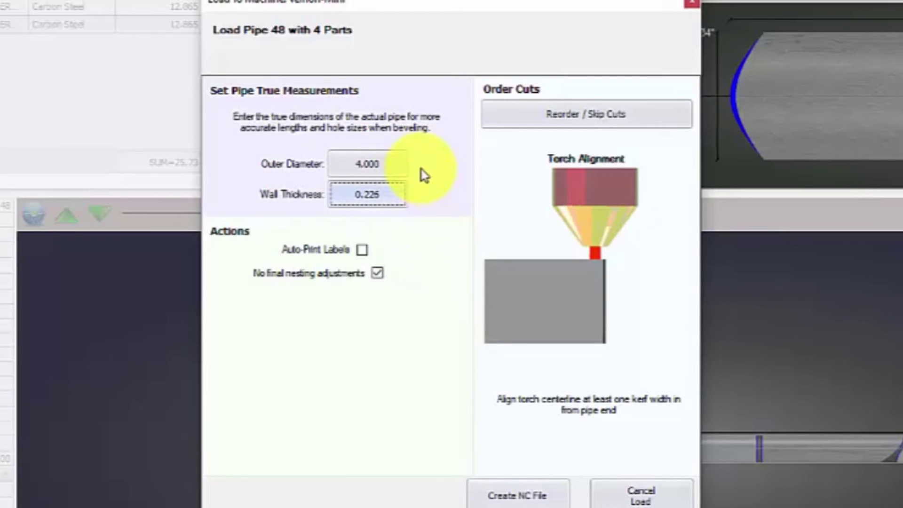
click(514, 491)
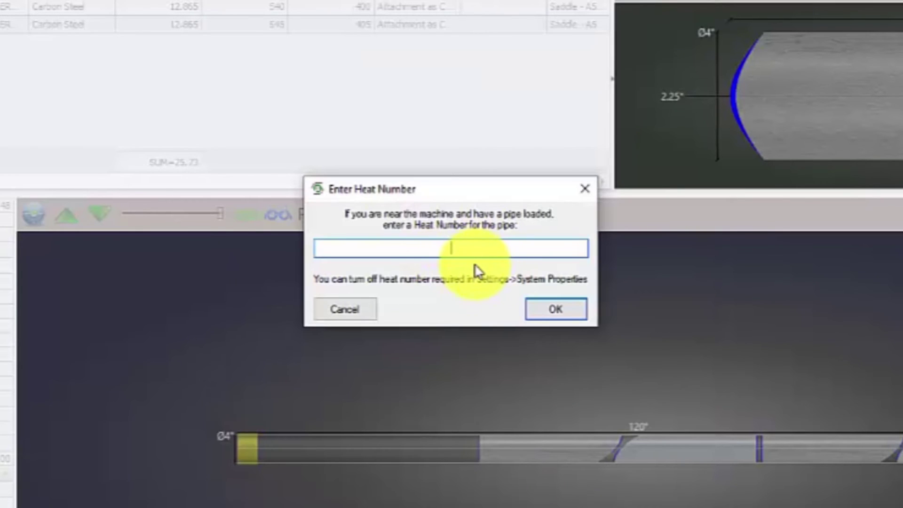
click(555, 311)
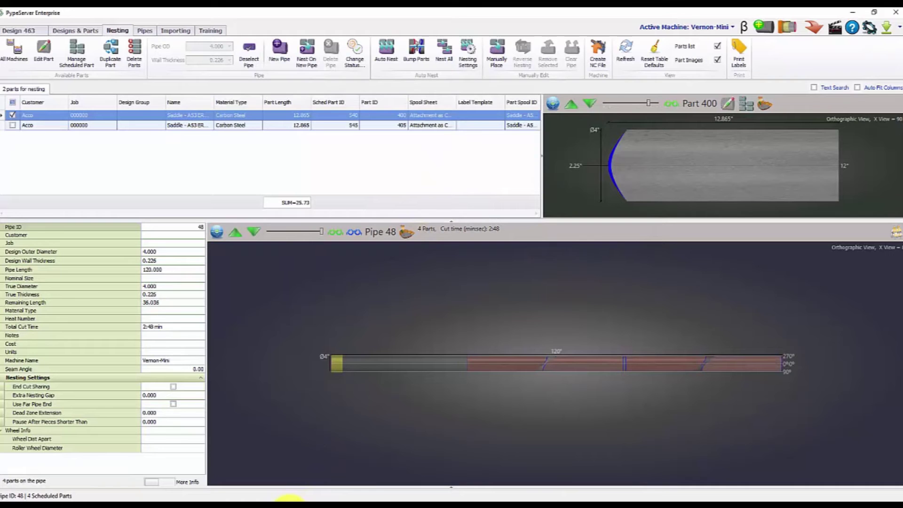
mouse_move(290, 501)
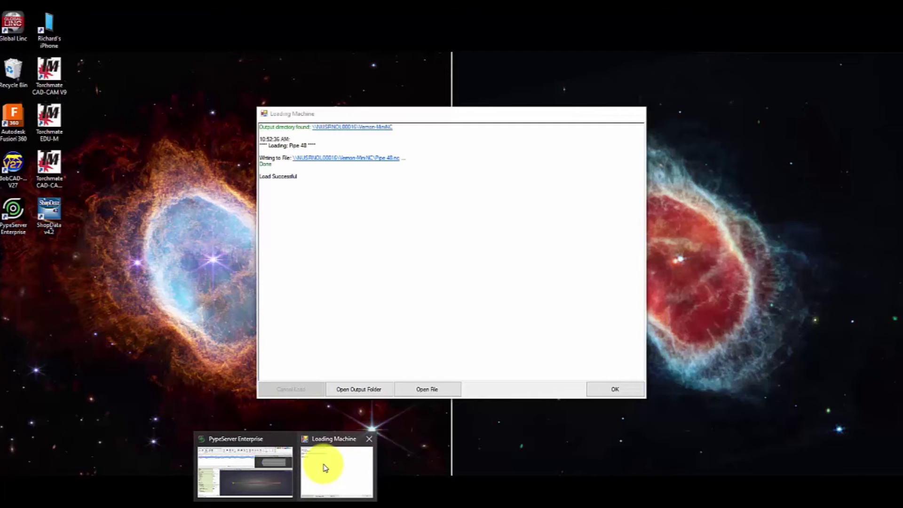
Review the Loading Machine log confirming Pipe 48.nc was written, then close it.
click(325, 468)
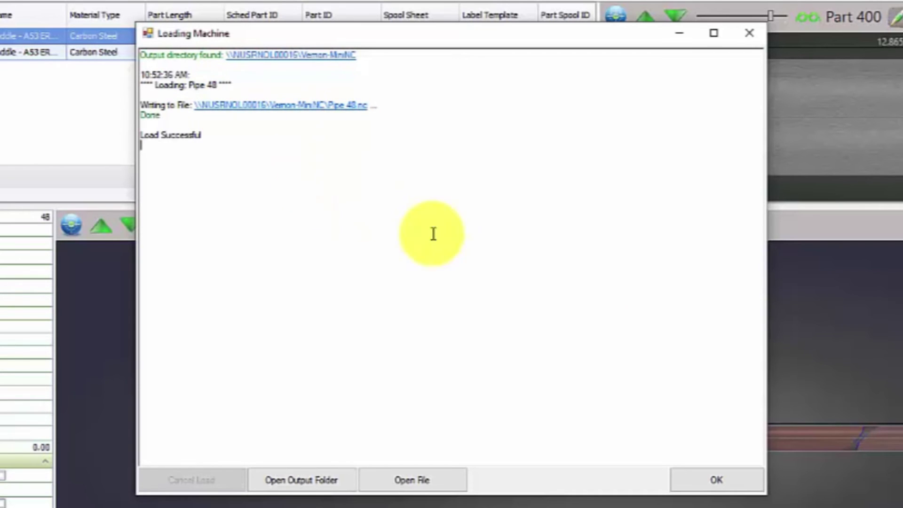
click(706, 483)
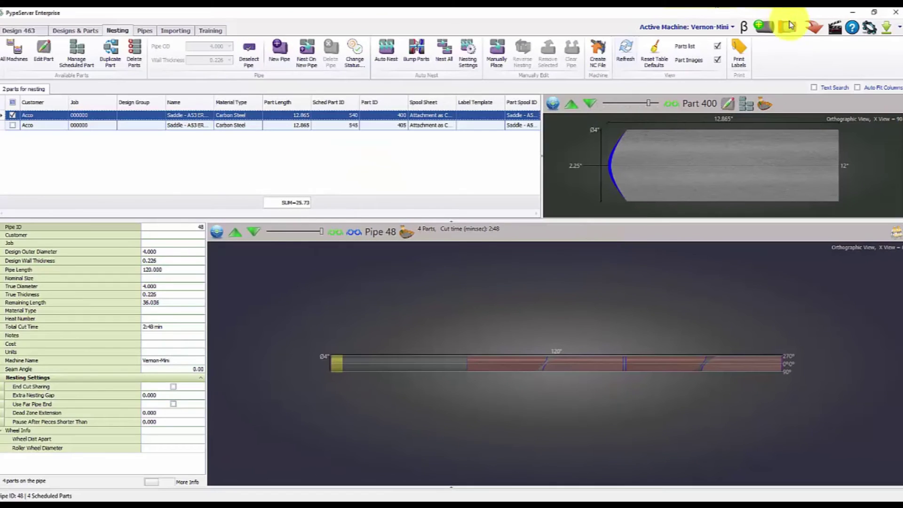
Open the Vernon-Mini machine settings and widen the value column to show the output folder path.
click(869, 29)
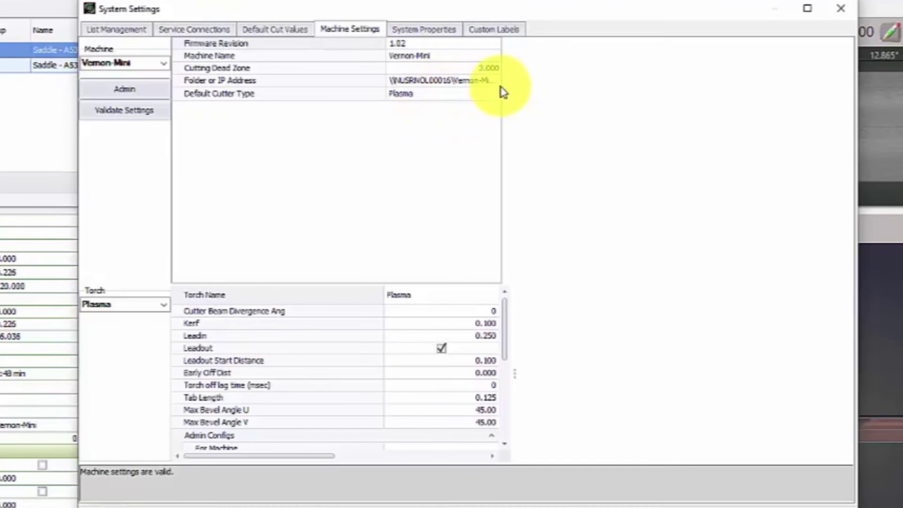
drag(503, 84, 558, 88)
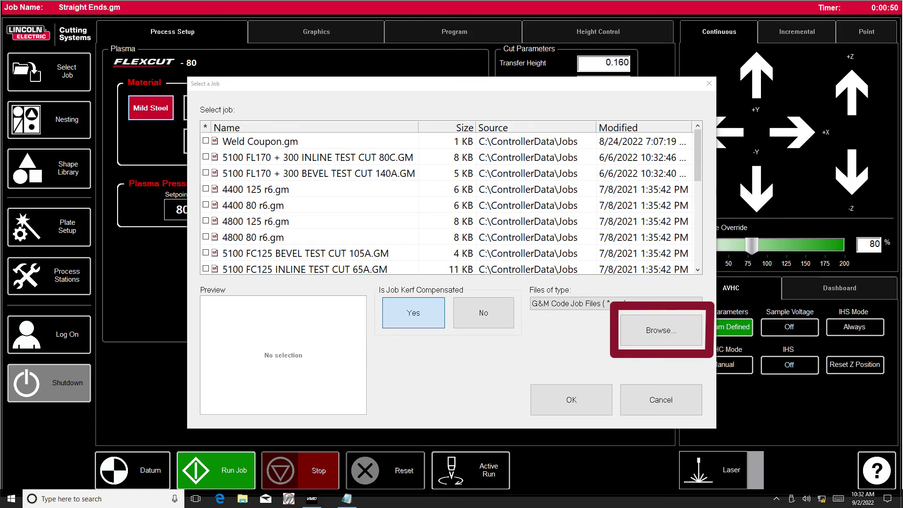
Browse for a job file from the controller's Select a Job dialog.
click(661, 330)
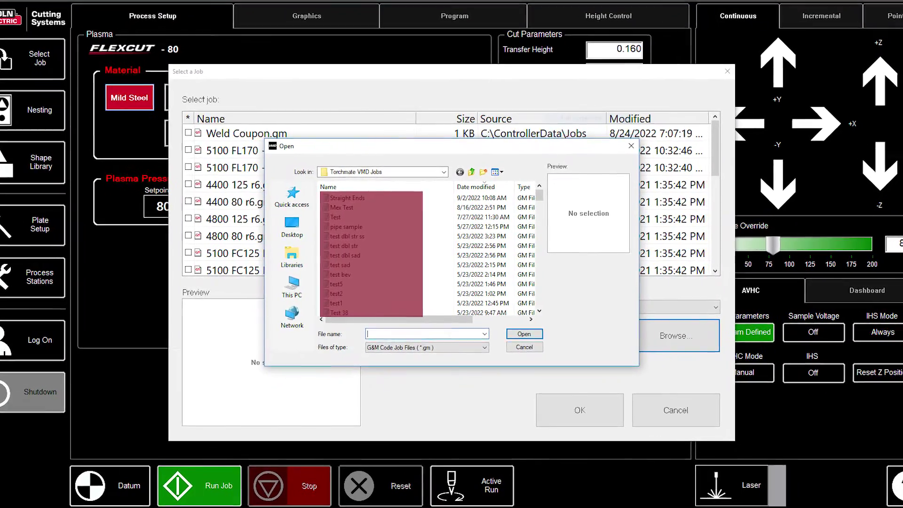